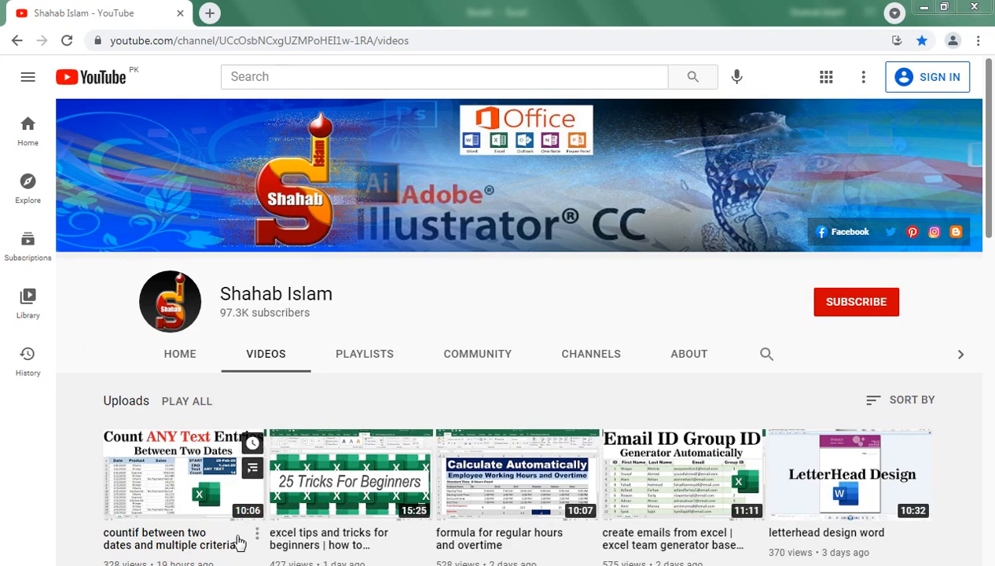
- Inspect the WEEKSTART formula and the header cells of the finished target breakdown sheet
left_click(271, 565)
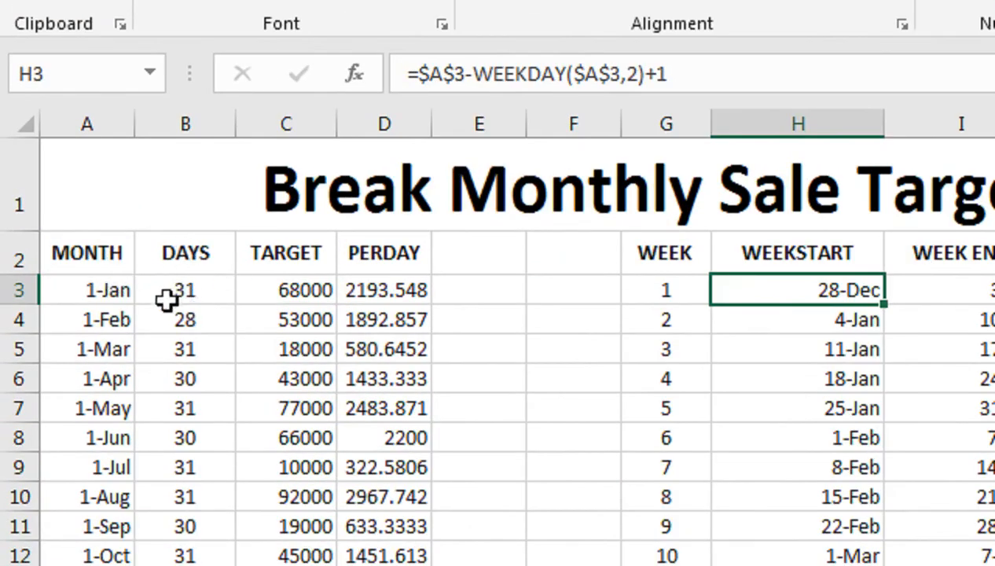
left_click(542, 255)
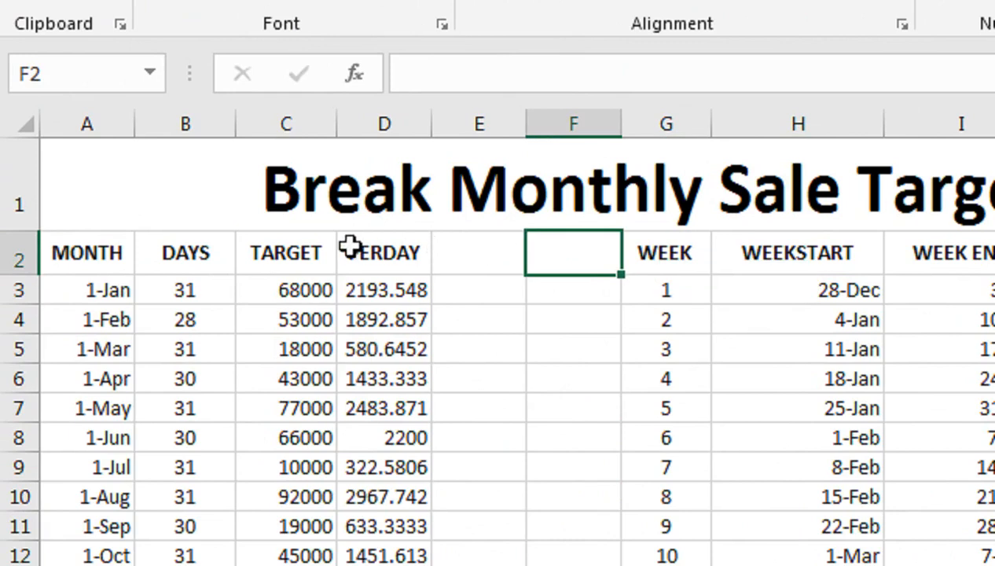
left_click(285, 259)
left_click(367, 256)
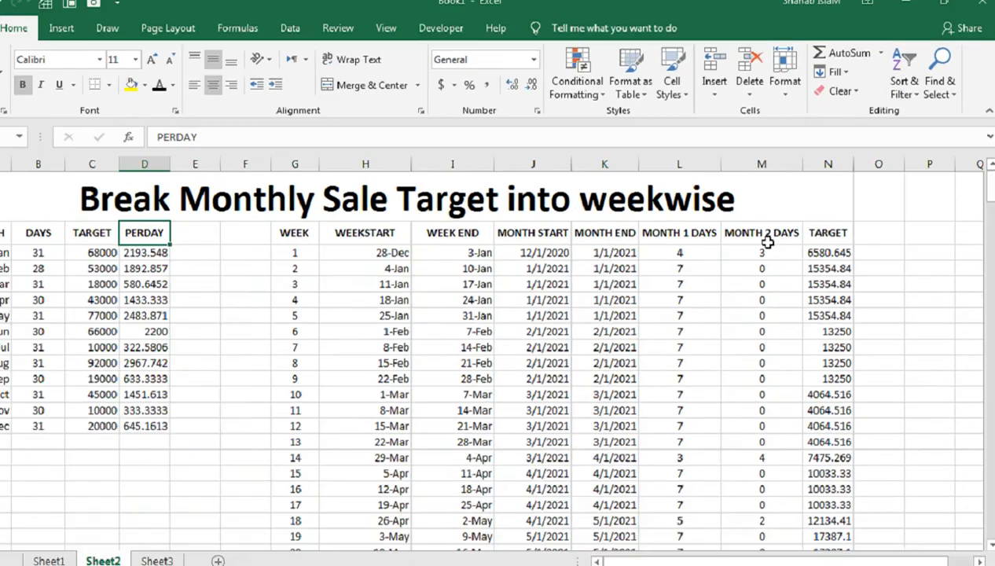
- Jump to the end of the weekly TARGET column to check its total
left_click(757, 327)
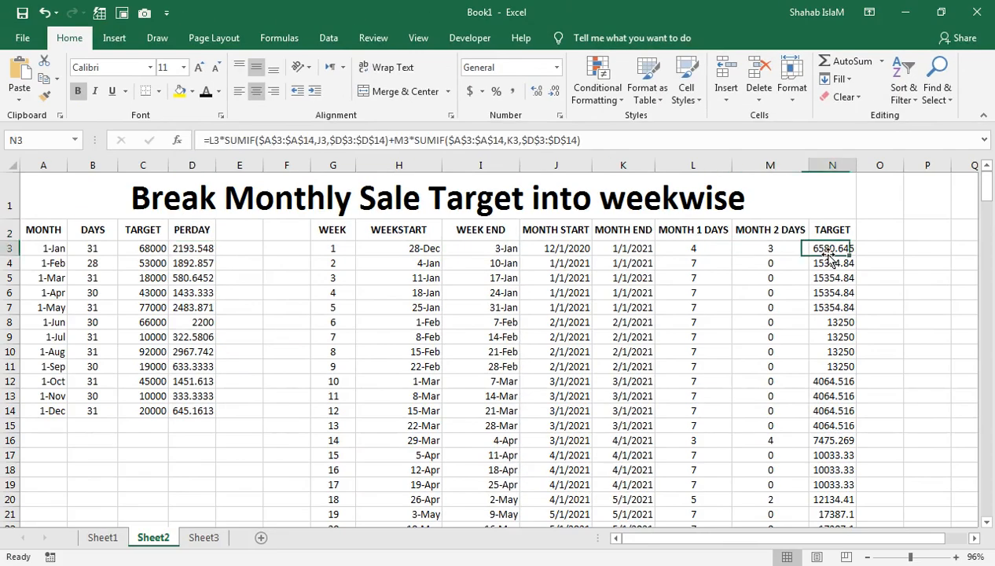
key("ctrl+Down")
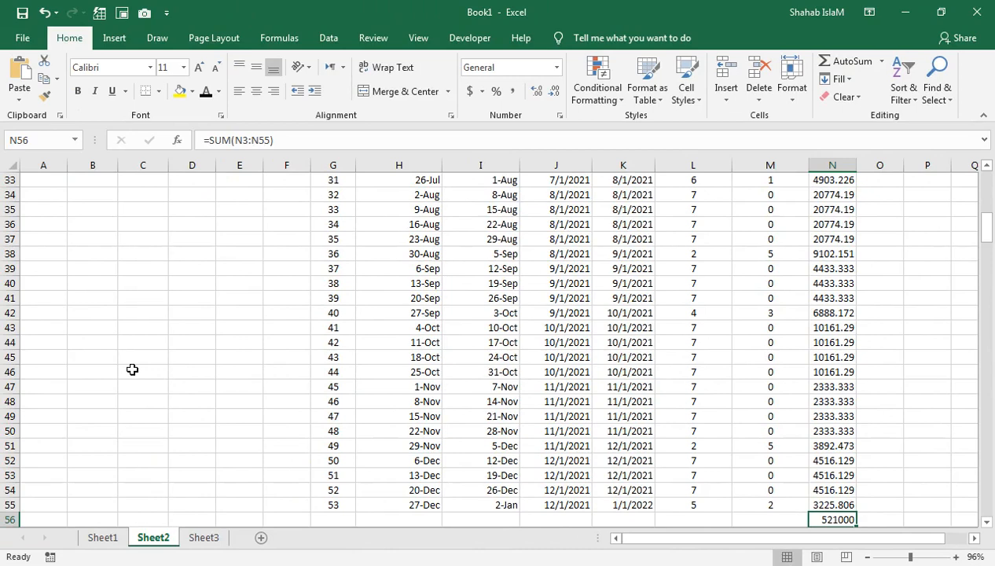
left_click(132, 369)
key("ctrl+Up")
key("Up")
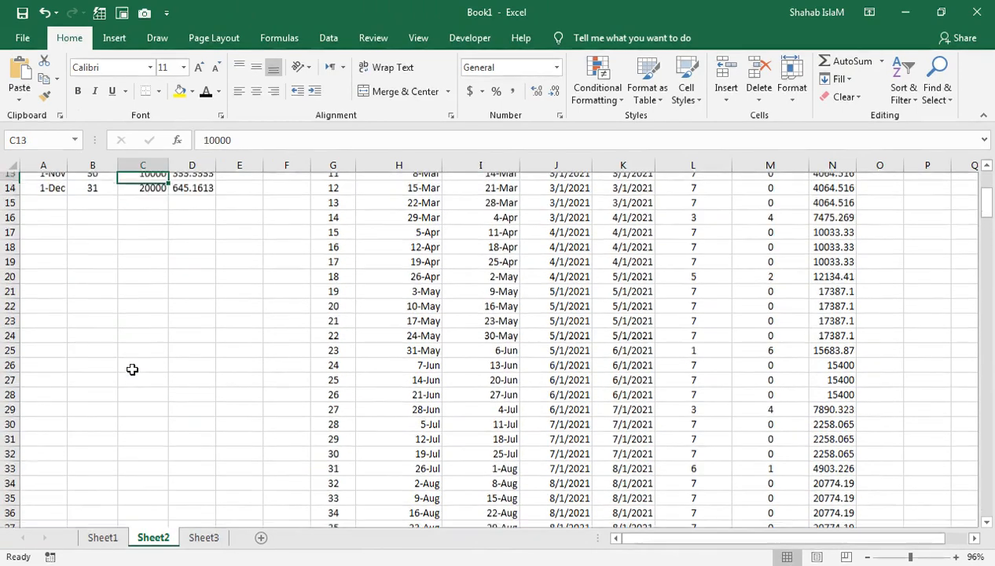
- Total the monthly TARGET column with AutoSum below December, then delete that total again
key("ctrl+Home")
key("Down")
key("Right")
key("Right")
key("Down")
key("Down")
key("Down")
key("Down")
key("Down")
key("Down")
key("Down")
key("Down")
key("Down")
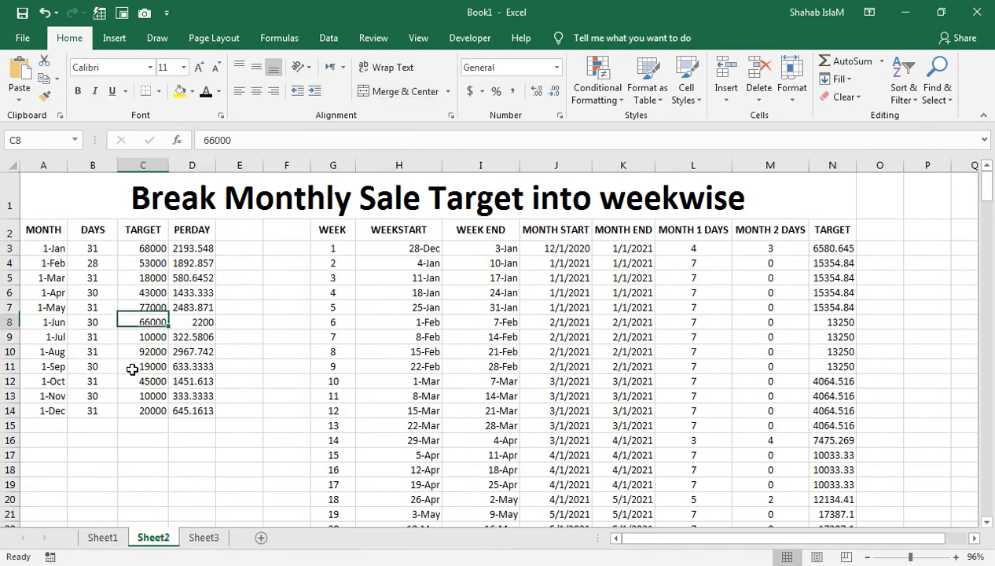
key("Down")
key("Down")
key("Down")
key("Down")
key("Down")
key("Up")
key("alt+equal")
key("Return")
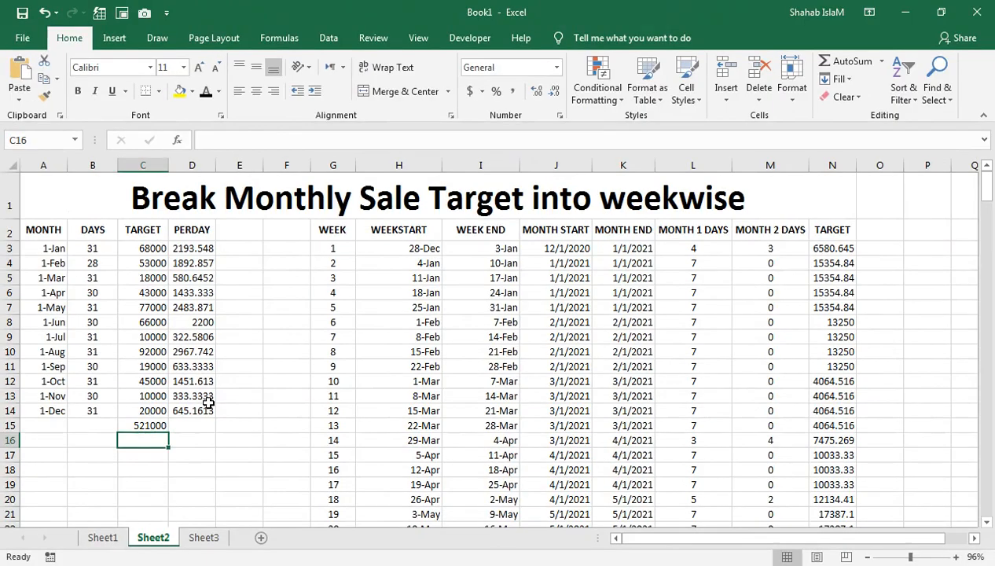
key("Up")
key("Delete")
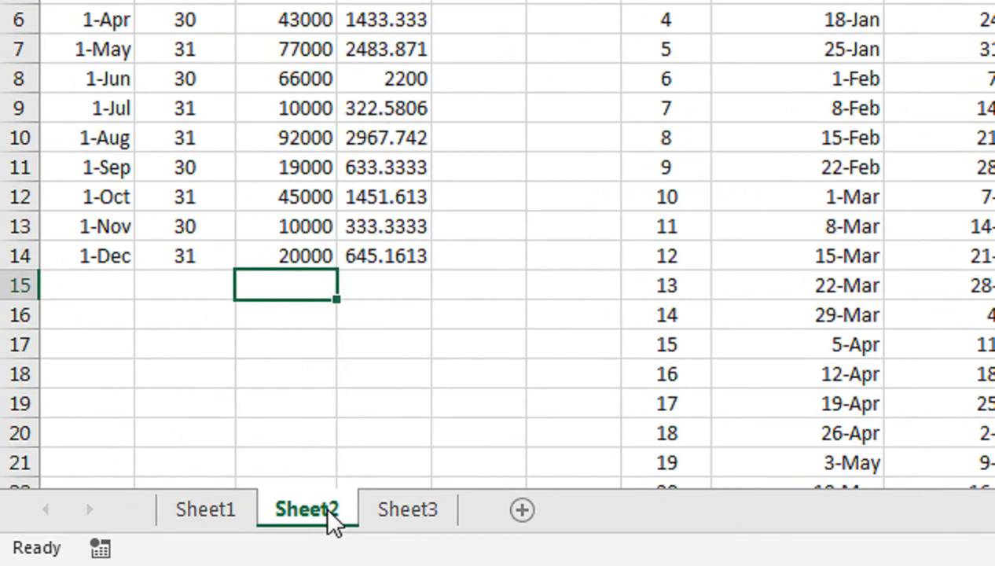
- Create a copy of Sheet2 placed before Sheet2 and switch to the copy
right_click(165, 543)
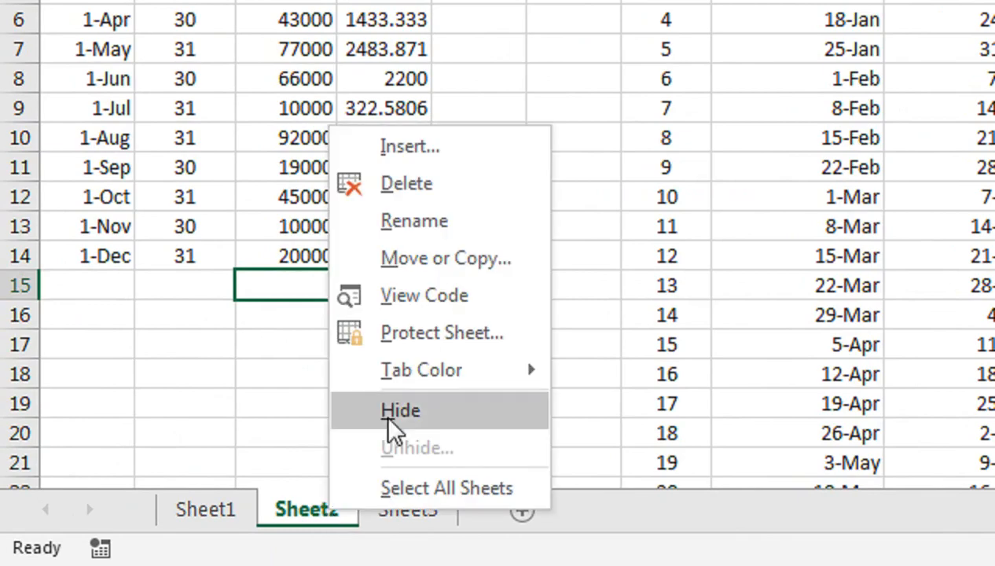
left_click(437, 261)
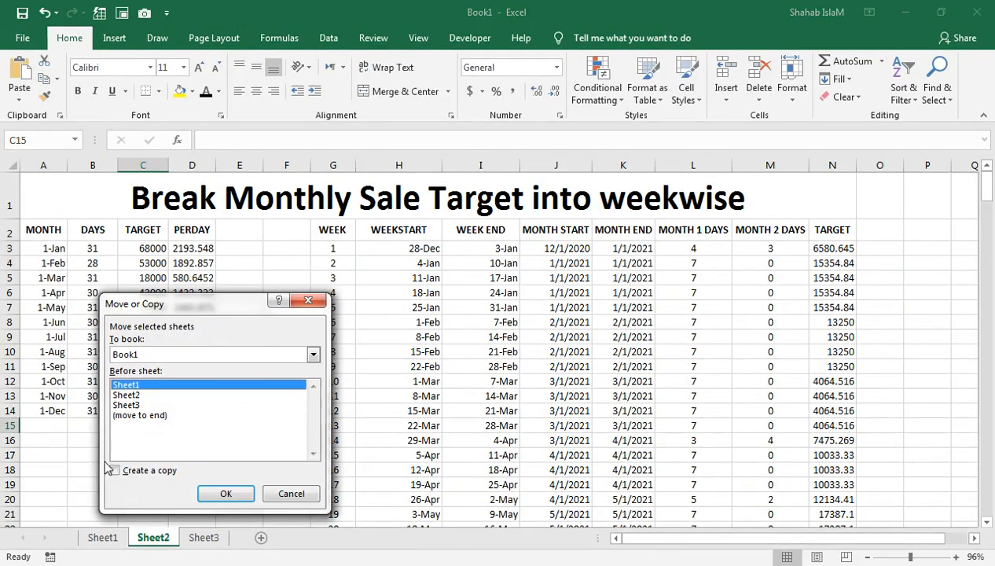
left_click(115, 471)
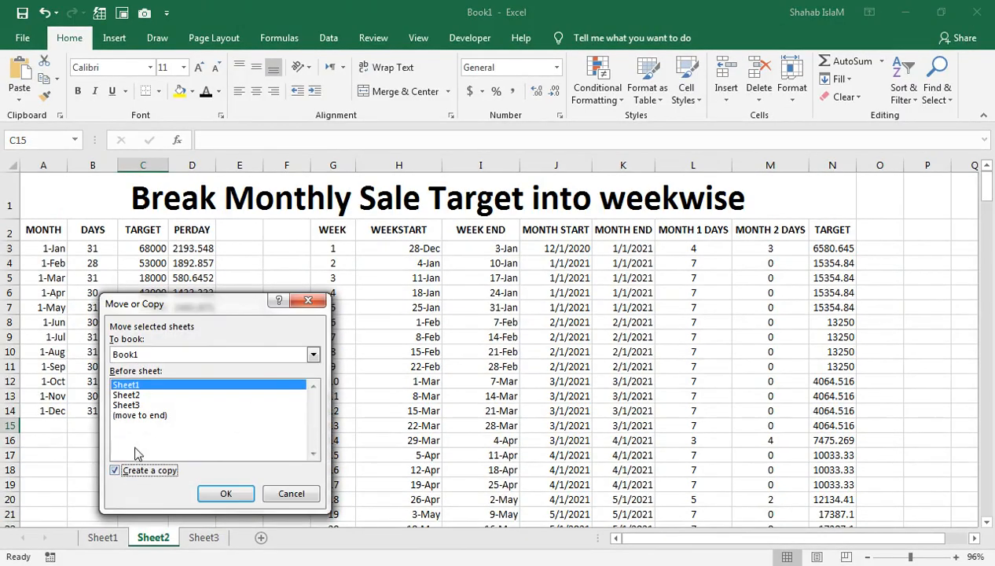
left_click(130, 394)
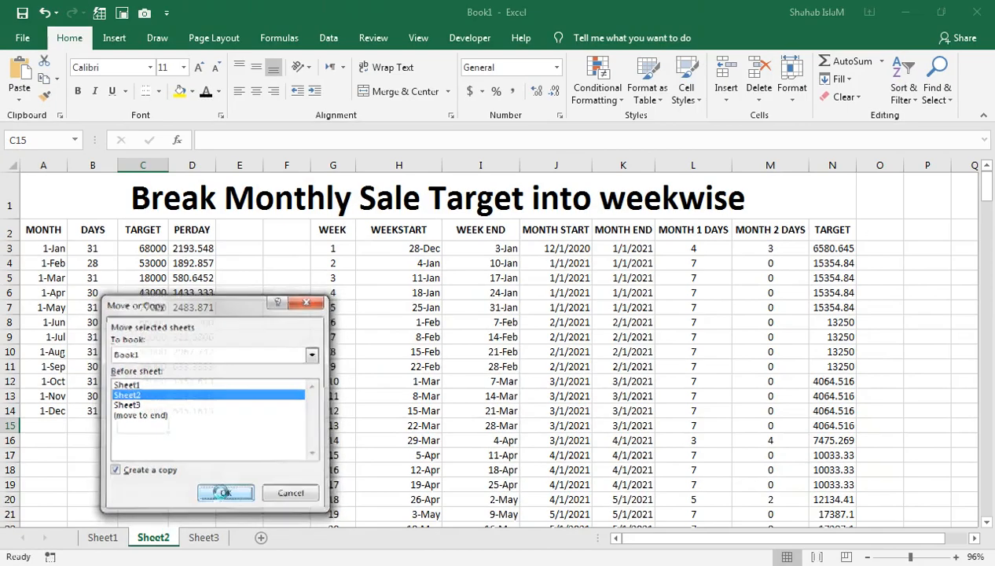
left_click(220, 494)
left_click(208, 537)
left_click(178, 536)
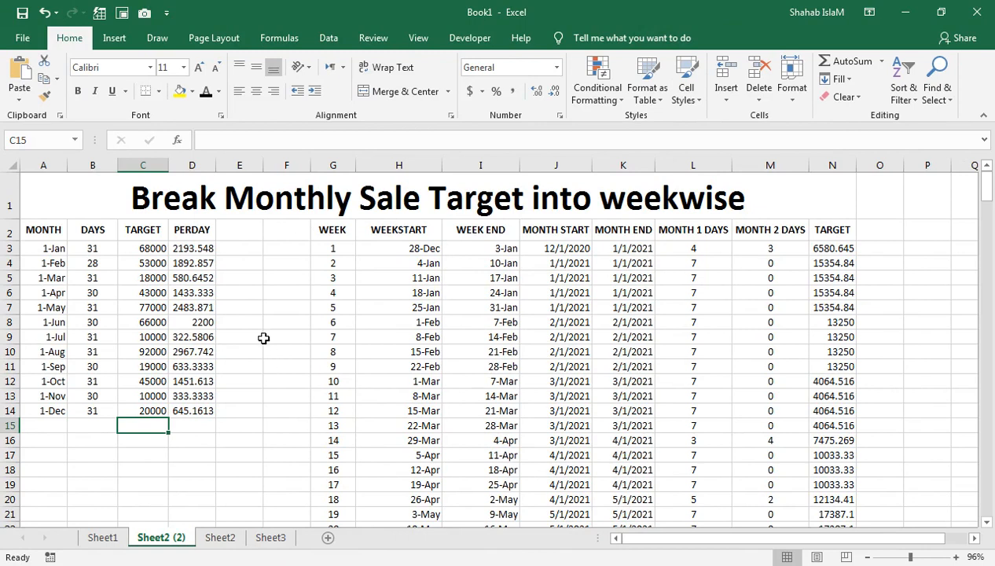
- In B3, enter =DAY(DATE(YEAR(A3),MONTH(A3)+1,0)) to get the number of days in January
left_click(129, 322)
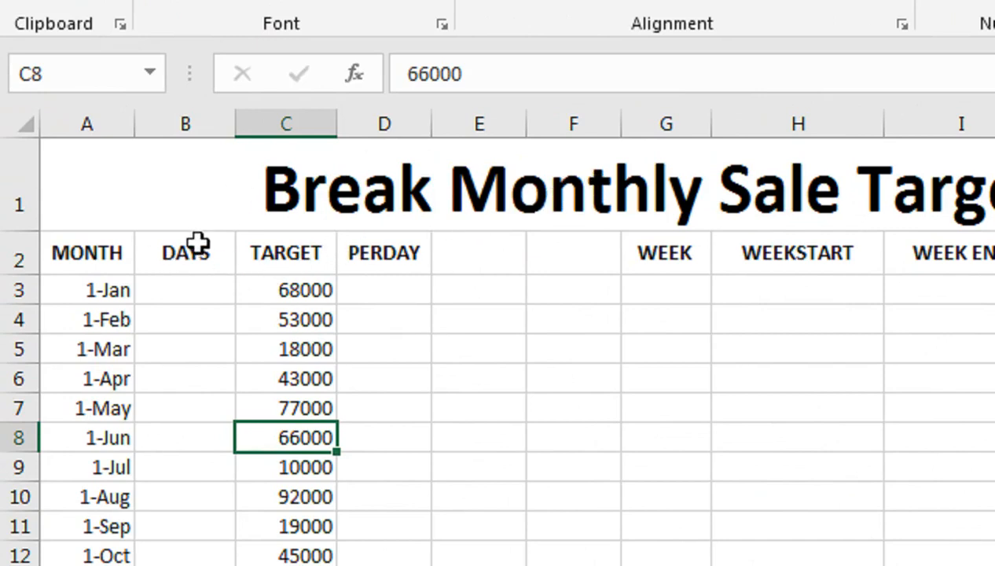
left_click(221, 293)
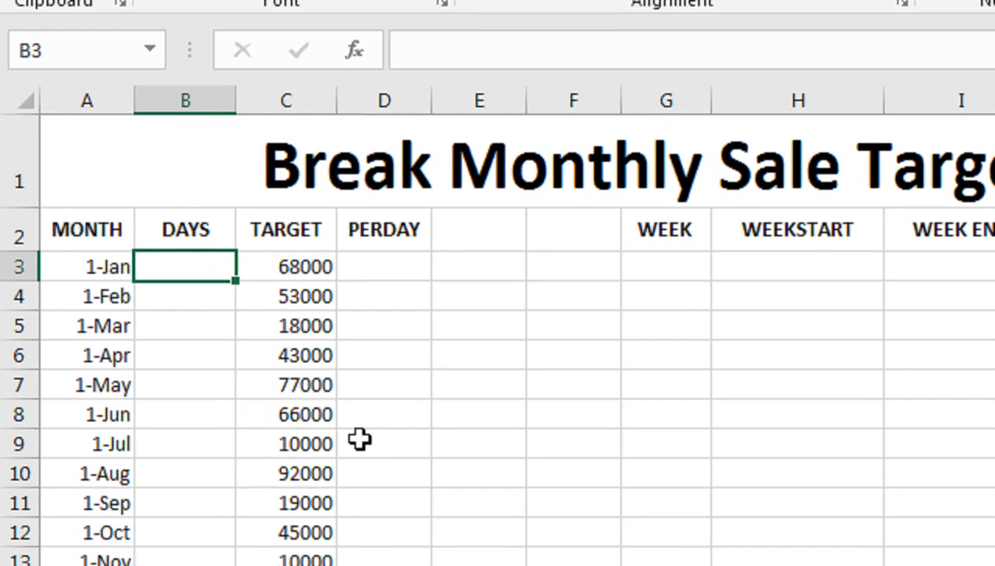
type("=day")
key("Tab")
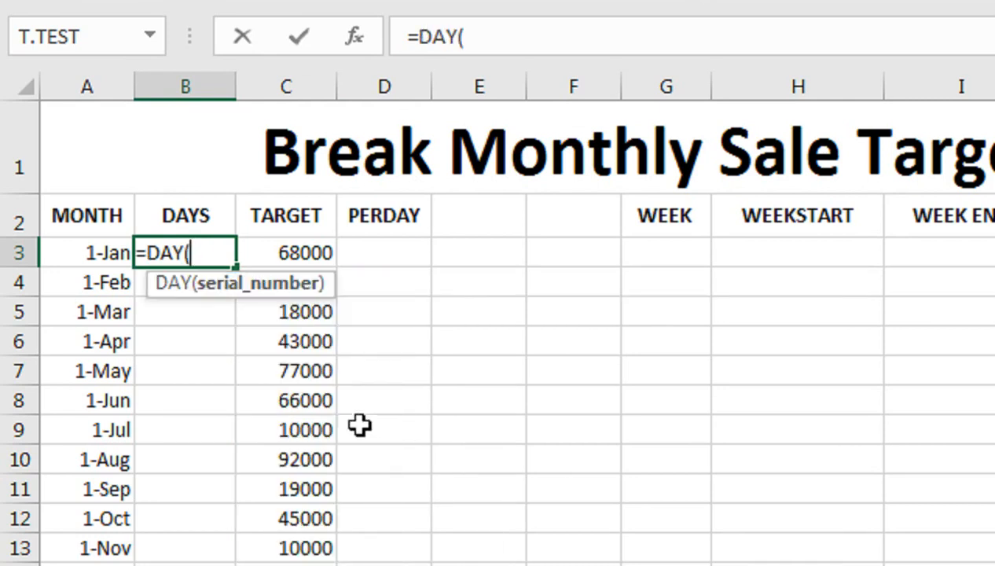
type("da")
key("Tab")
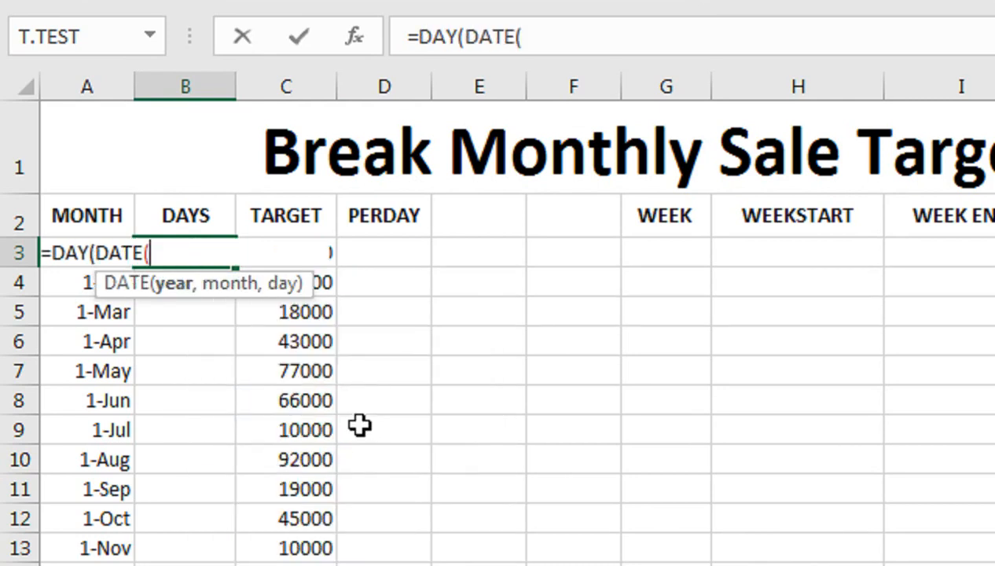
type("yea")
key("Tab")
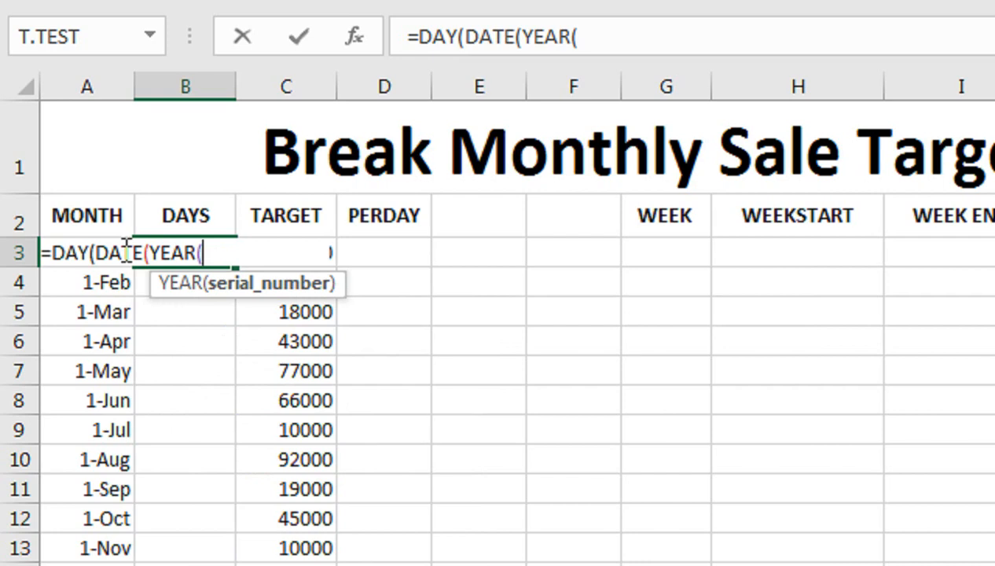
key("Left")
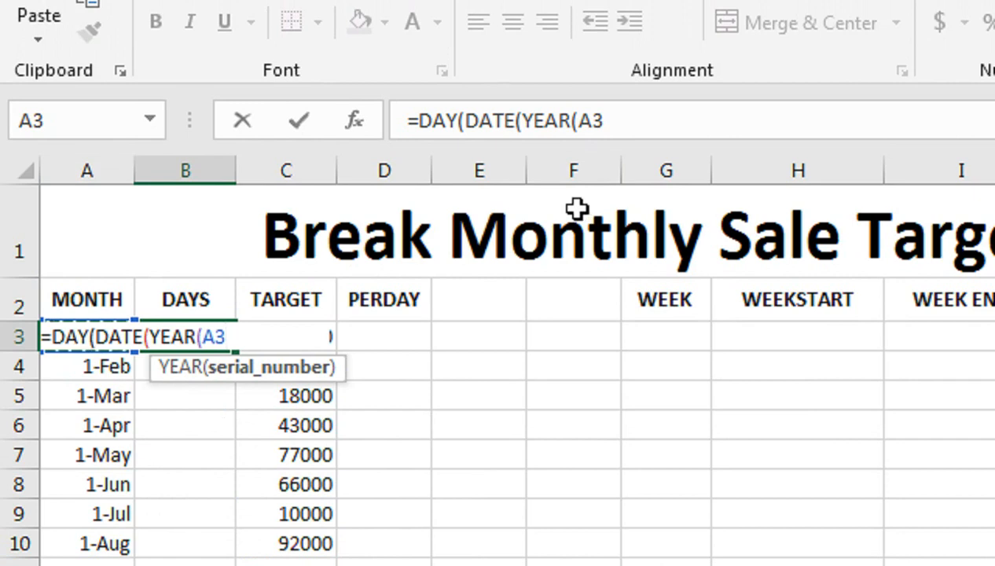
type(")")
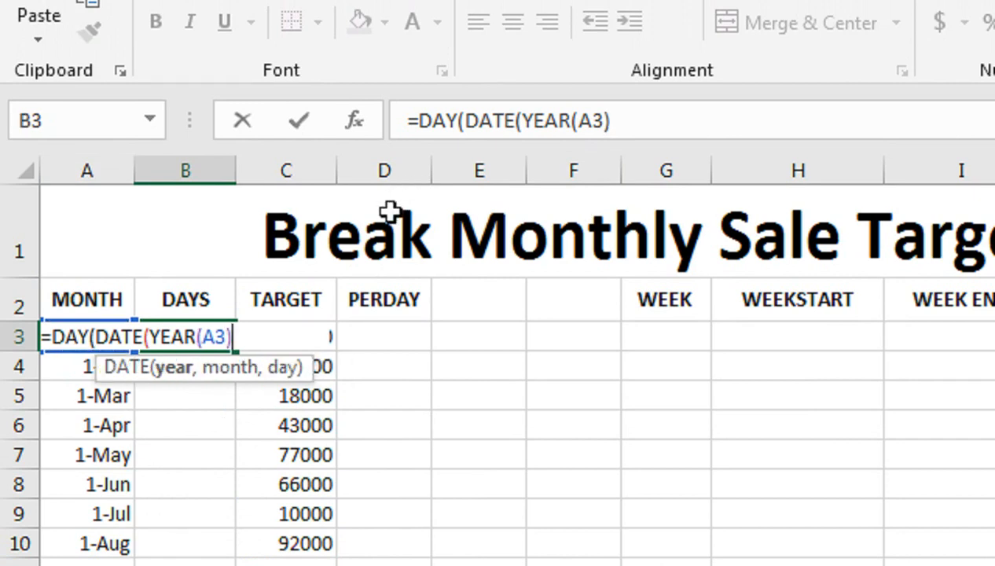
type(",")
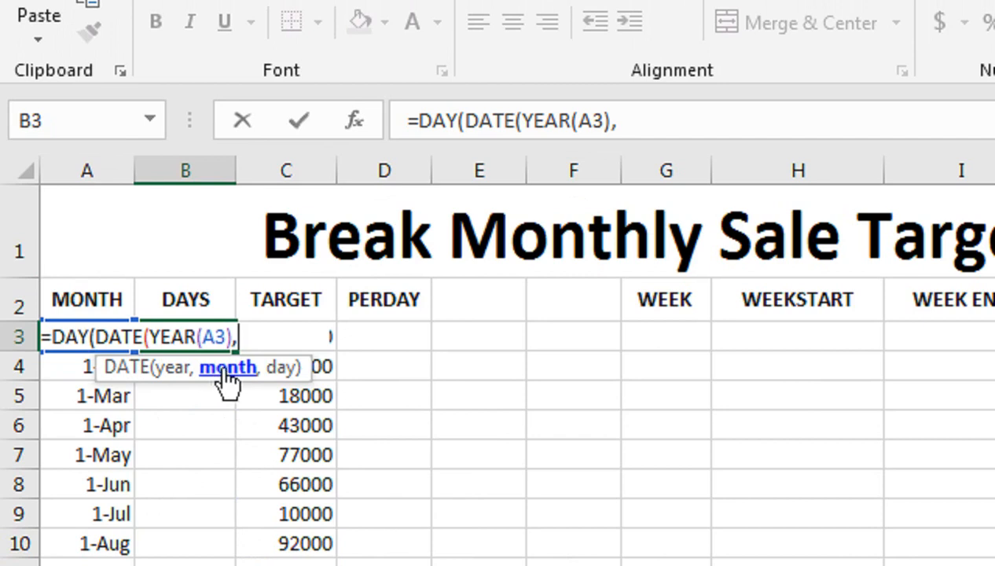
type("mio")
key("BackSpace")
key("BackSpace")
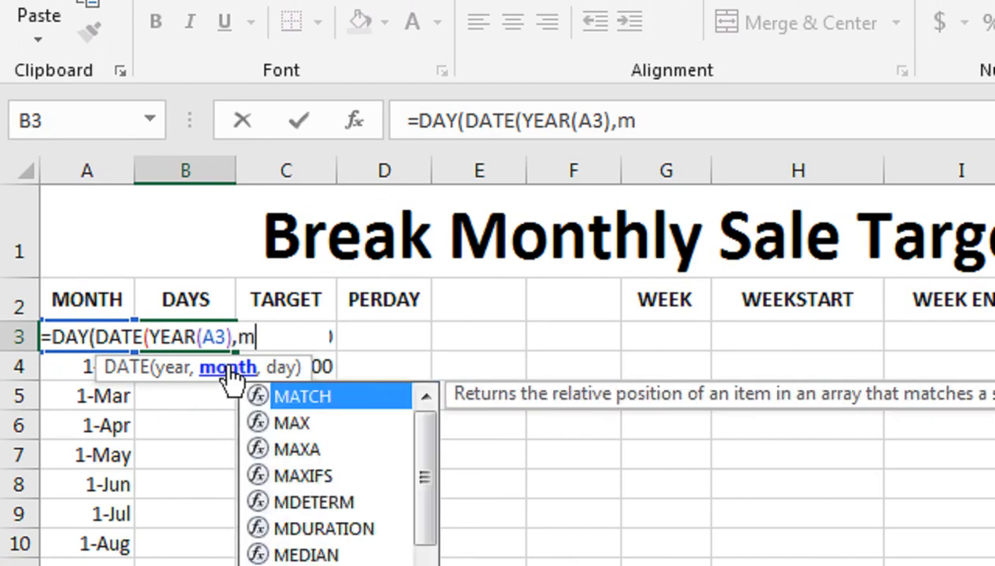
key("BackSpace")
type("MO")
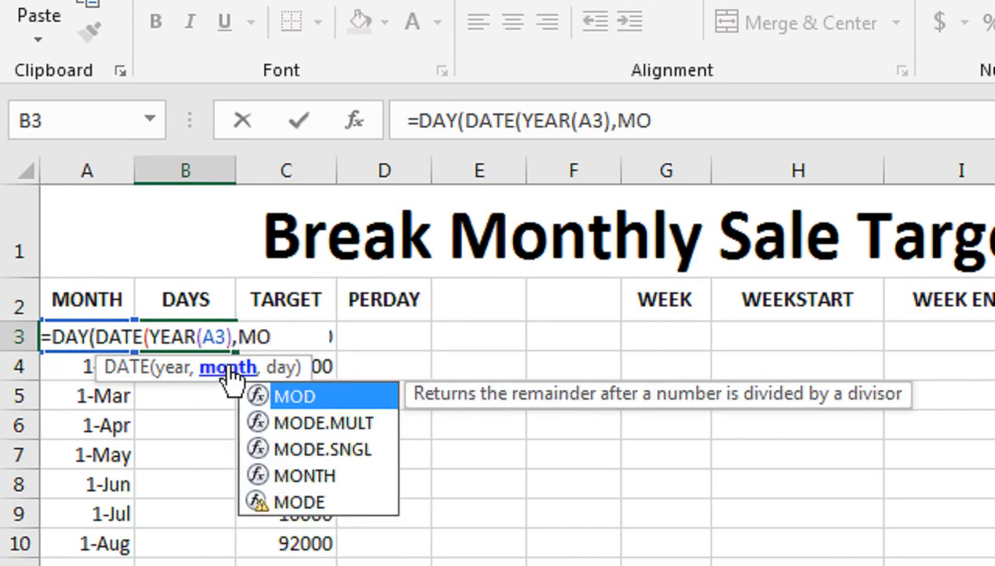
key("Down")
key("Down")
key("Down")
key("Tab")
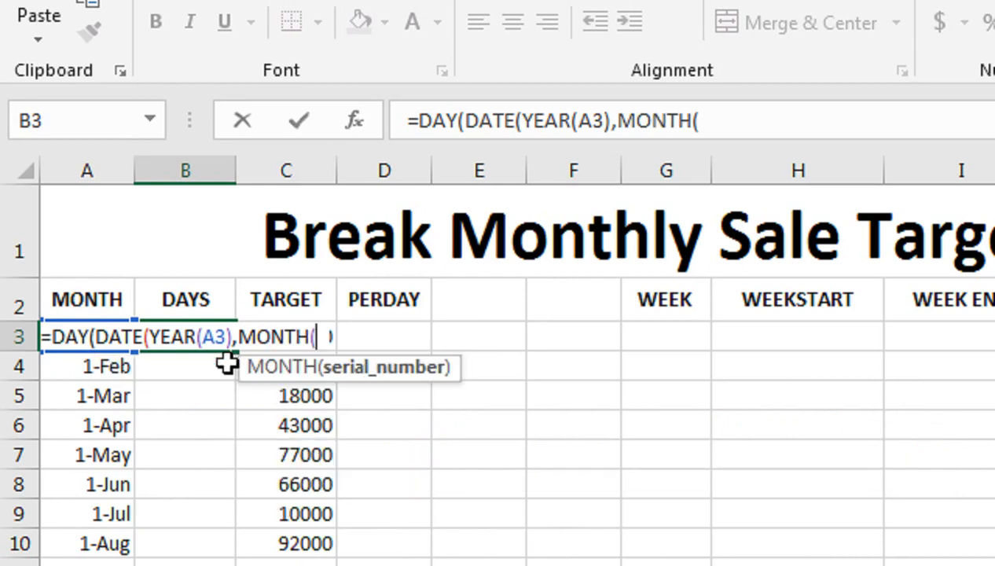
key("Left")
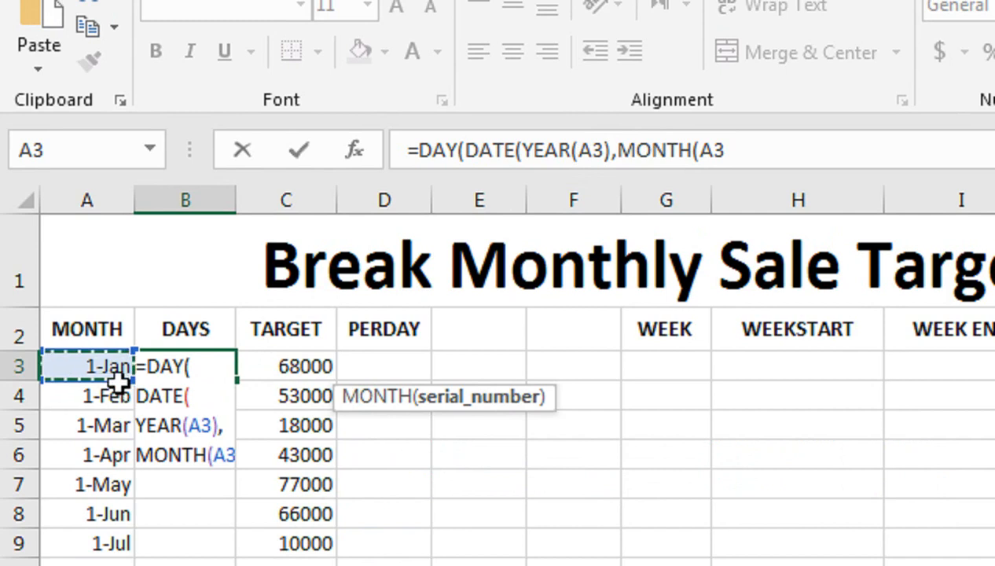
type(")")
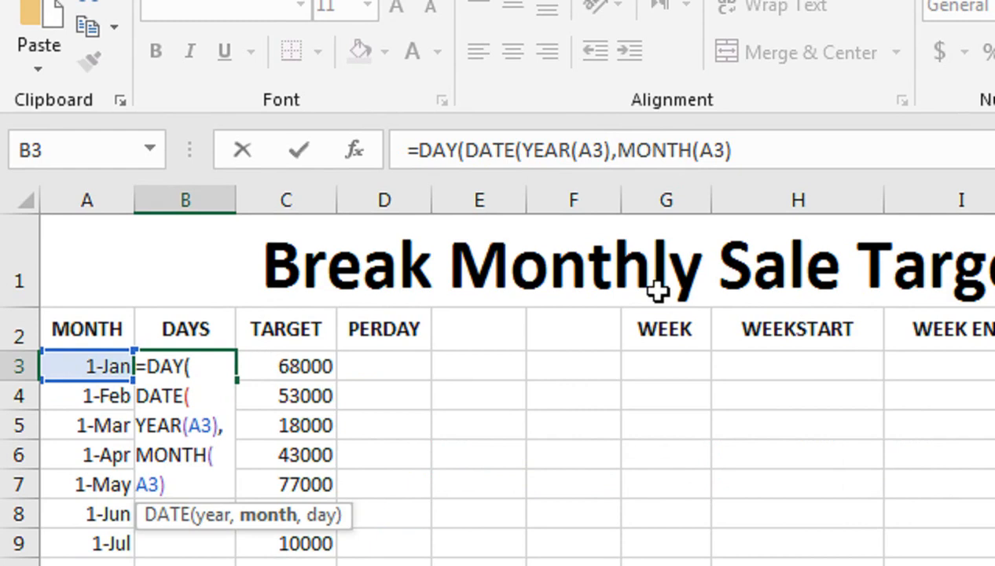
left_click(783, 151)
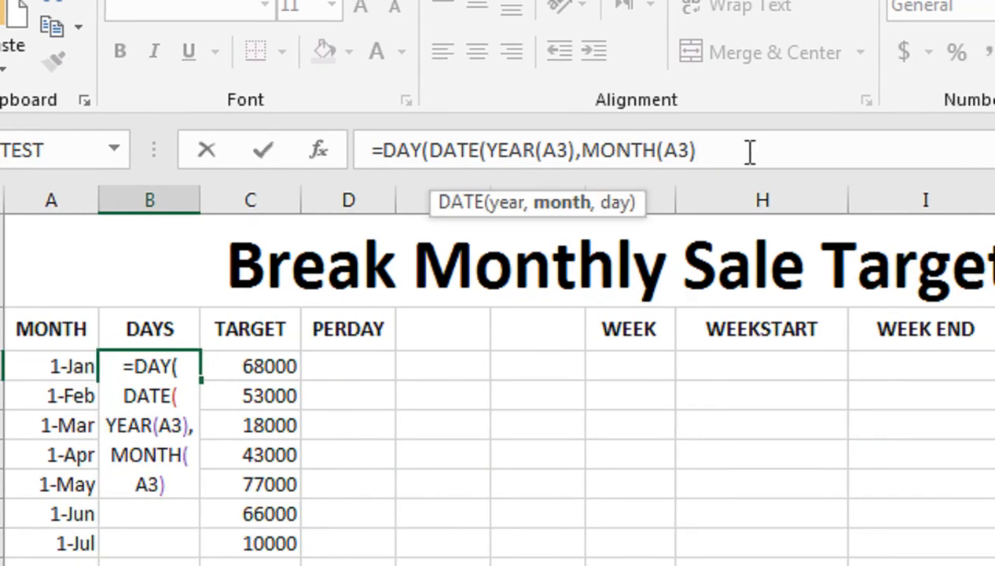
type("+1")
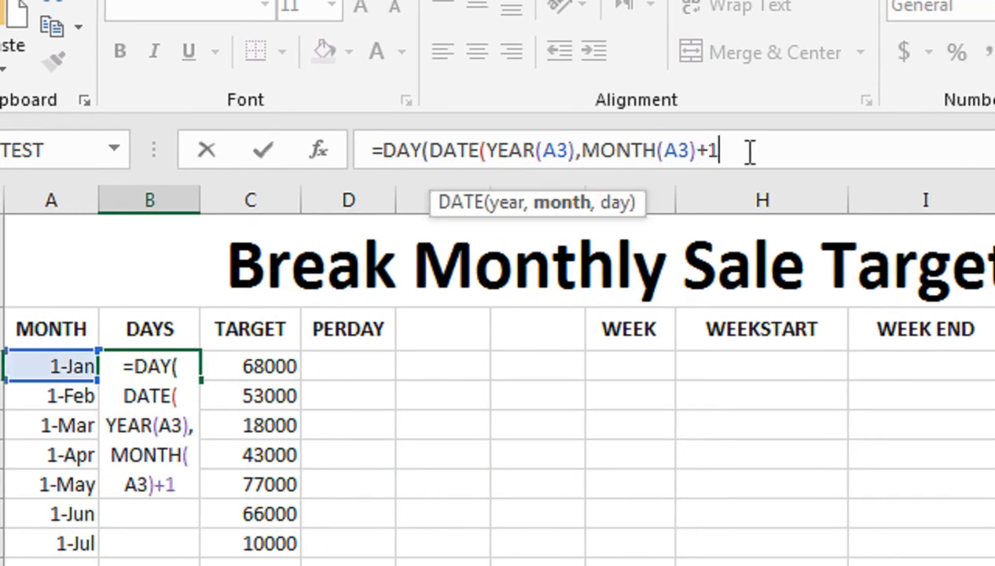
type(",0")
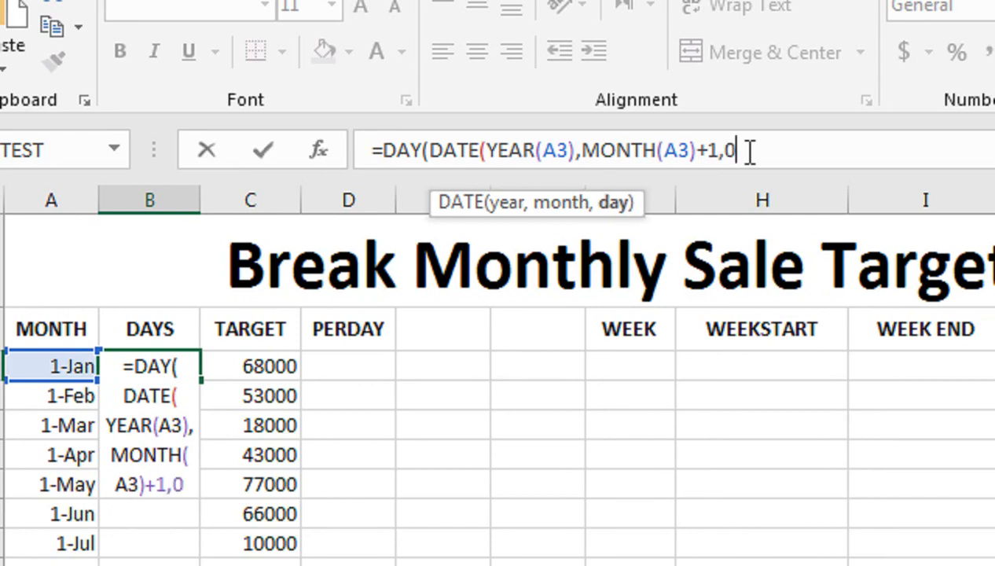
type(")")
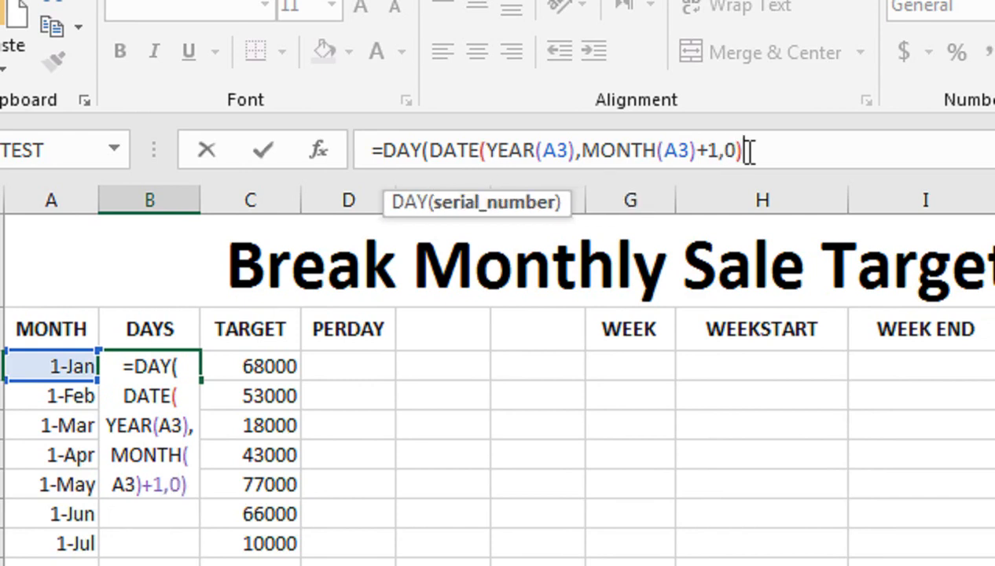
type(")")
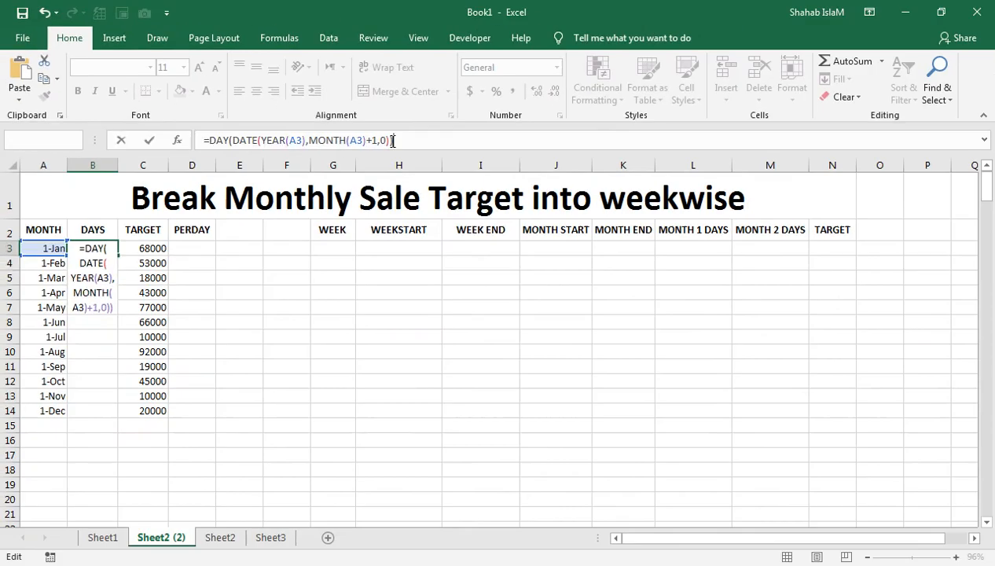
key("Return")
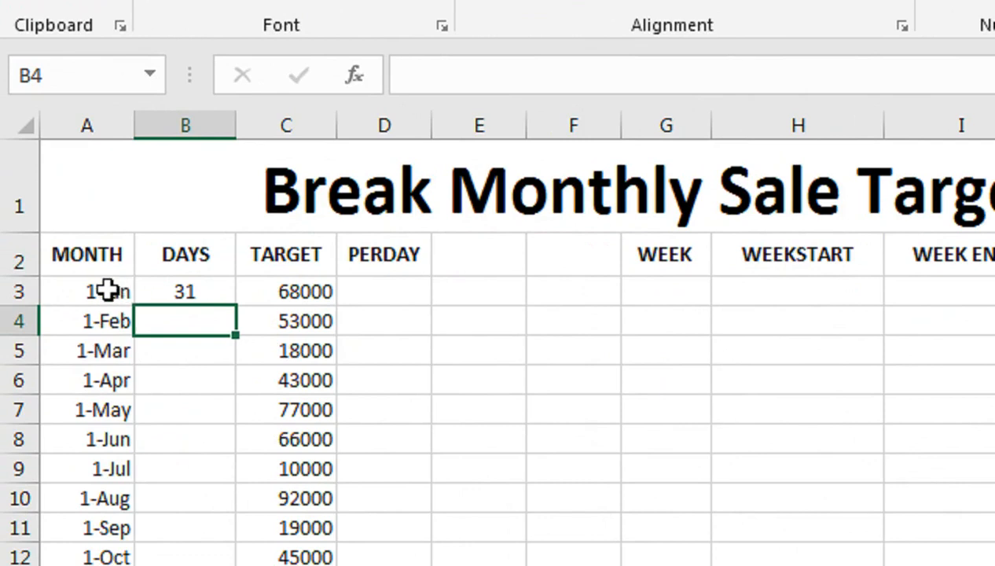
- Fill the days-in-month formula from B3 down through the December row
left_click(206, 292)
left_click_drag(236, 305, 217, 565)
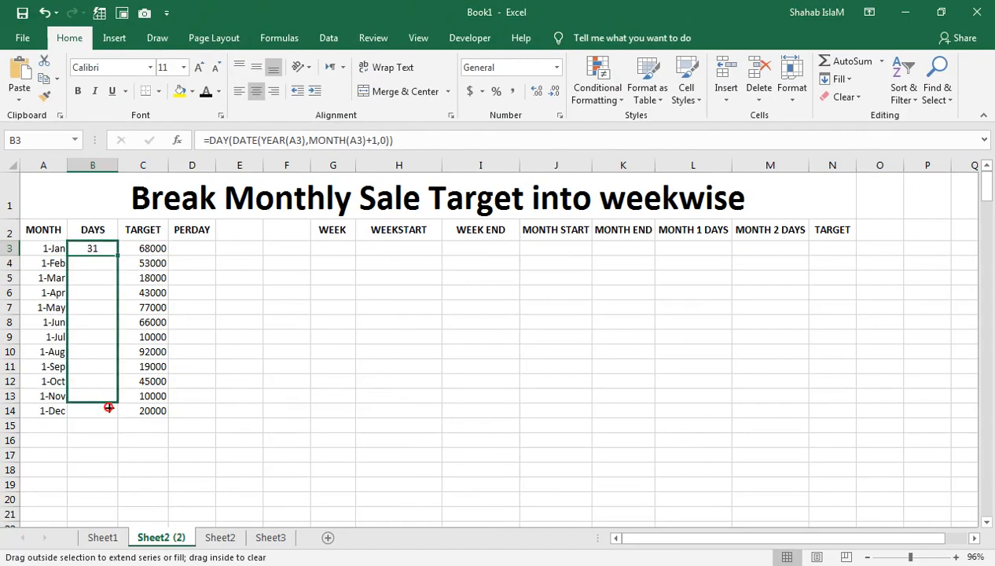
left_click_drag(109, 407, 115, 413)
- In D3, enter =C3/B3 to calculate January's per-day target
left_click(180, 250)
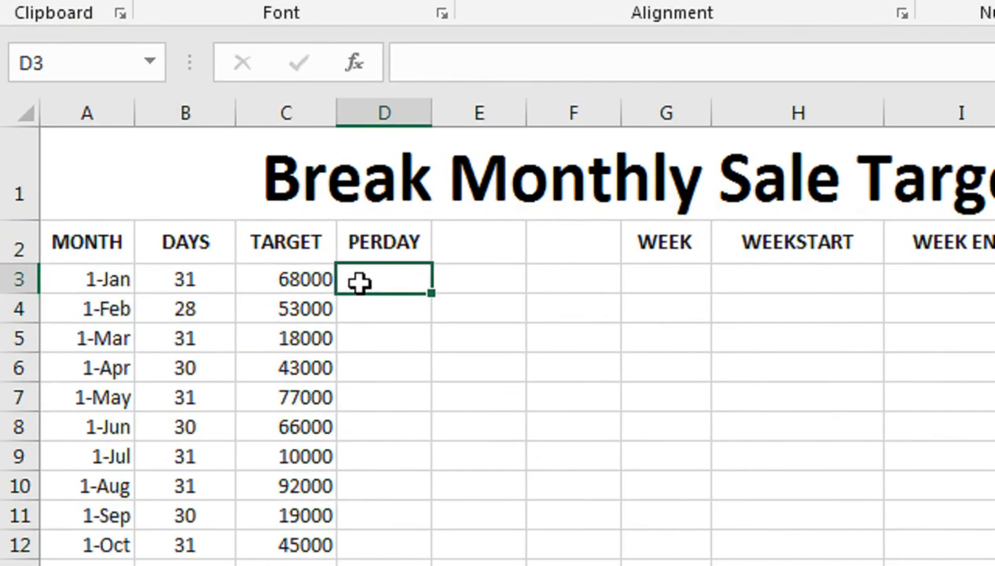
type("=")
left_click(299, 283)
type("/")
left_click(195, 273)
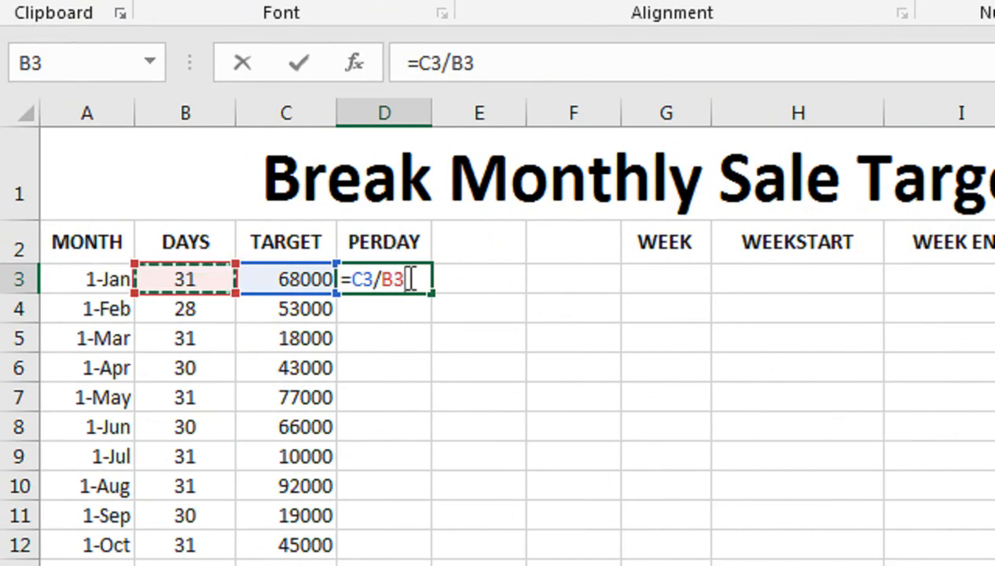
key("Return")
left_click(415, 275)
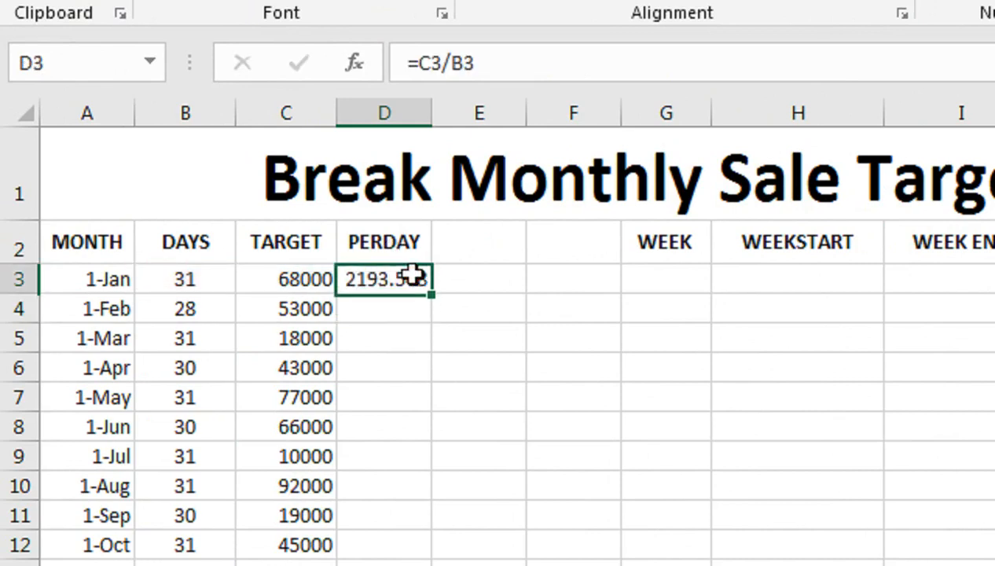
- Fill the per-day target formula from D3 down through the December row
left_click_drag(432, 293, 400, 565)
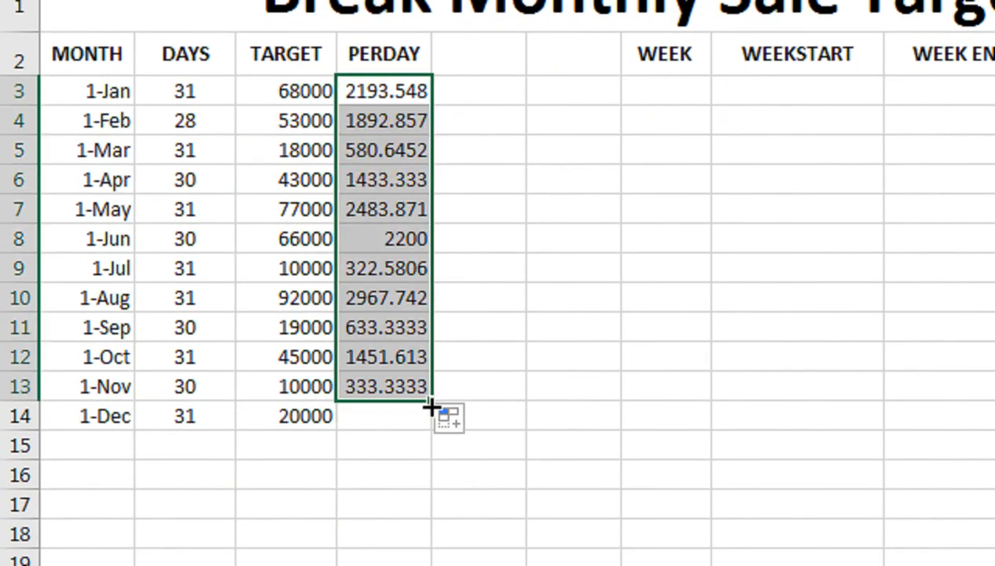
left_click_drag(432, 405, 429, 432)
- In G3, enter =WEEKNUM(A3) to get the first week number
left_click(680, 98)
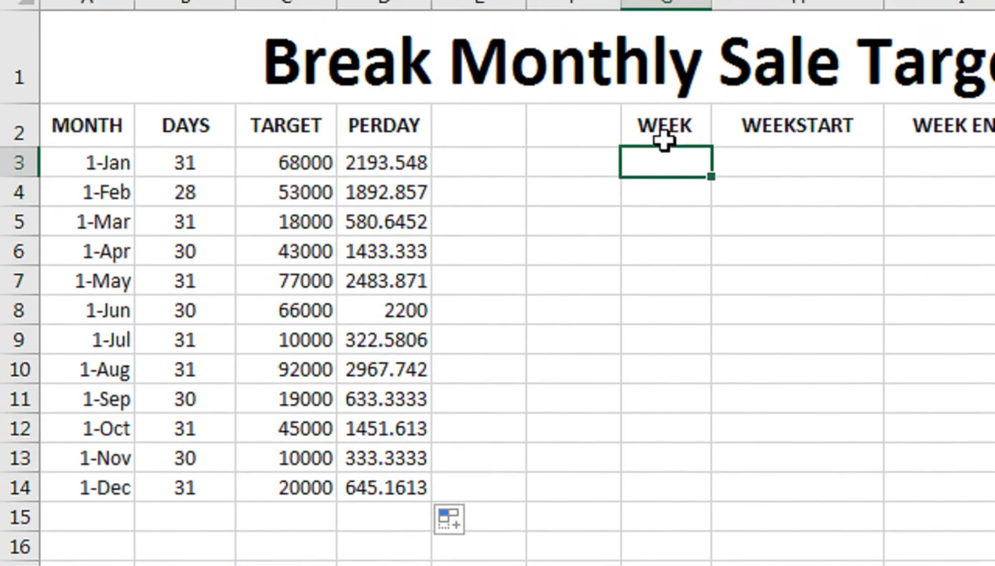
type("=WE")
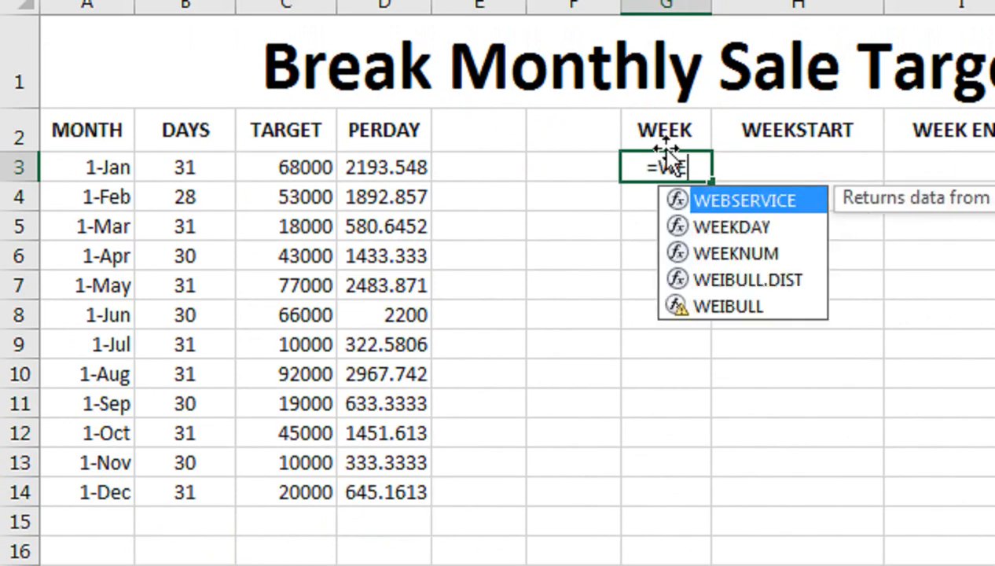
key("Down")
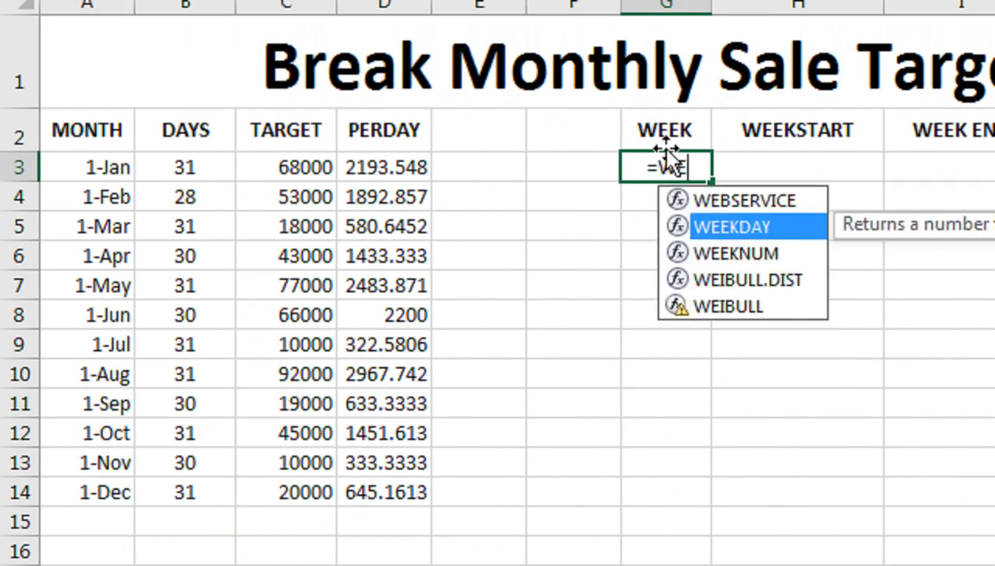
key("Down")
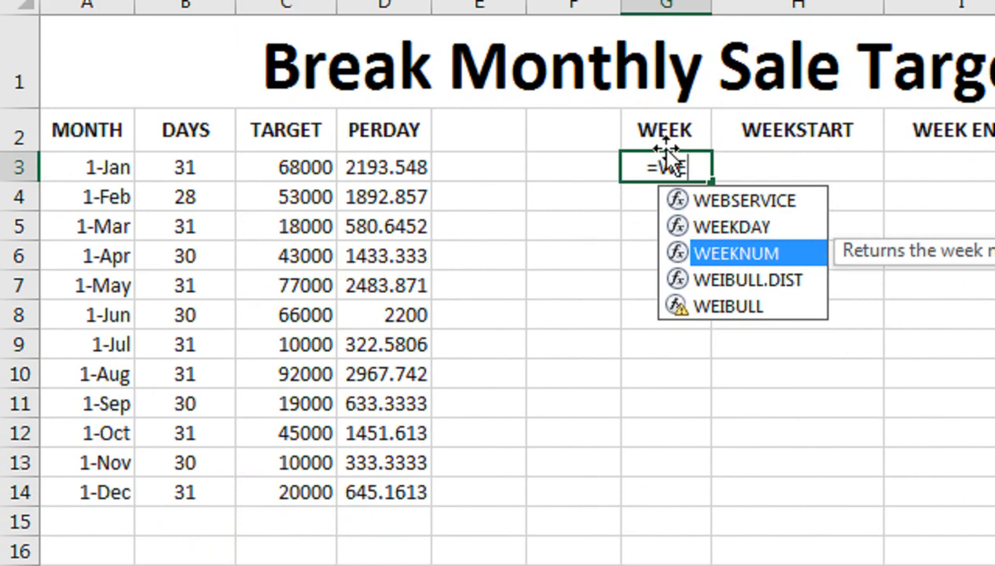
key("Tab")
key("Left")
key("Left")
key("Left")
key("Left")
key("Left")
key("Left")
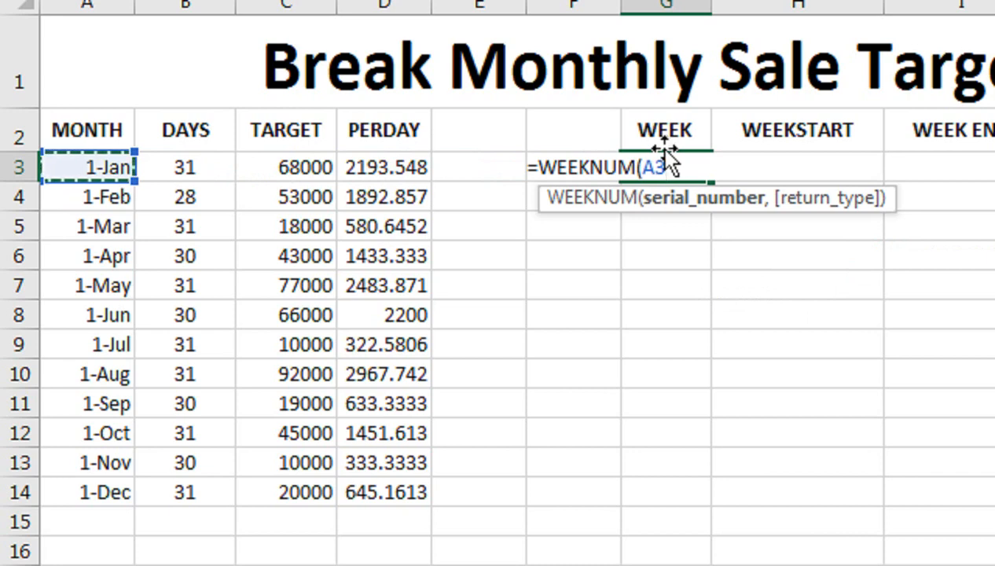
type(")")
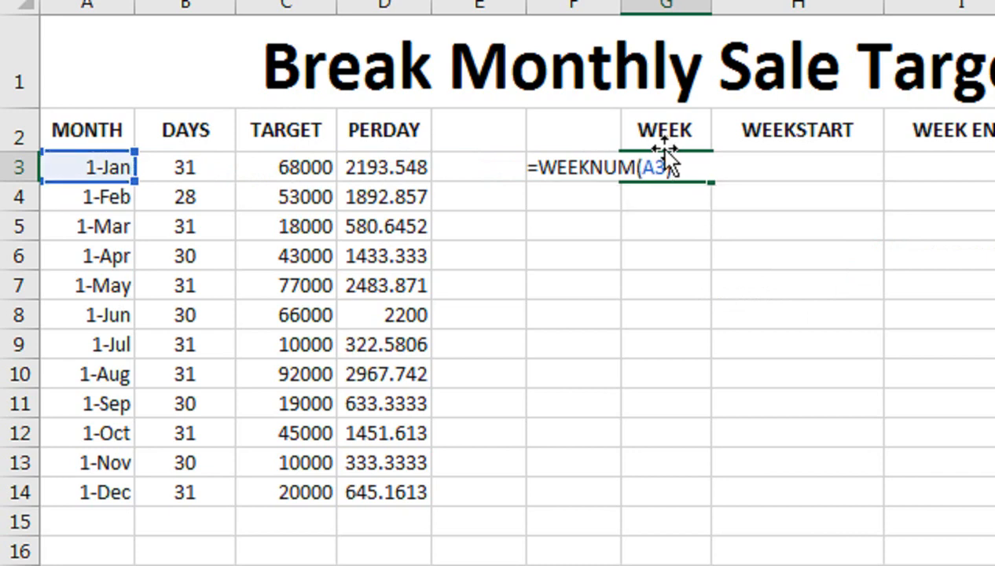
key("Return")
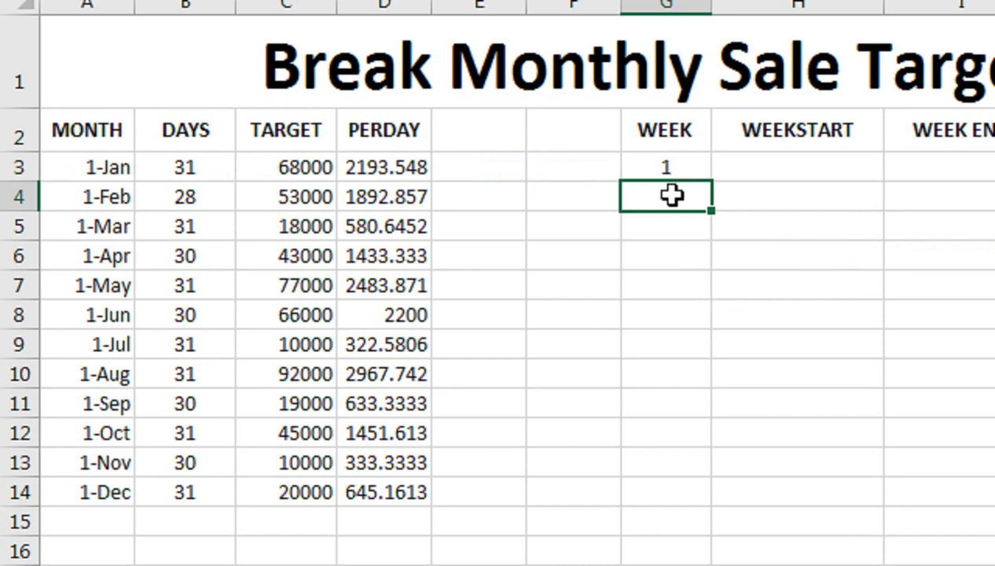
- In G4, enter =G3+2 as the next week number
type("=")
left_click(677, 168)
type("+2")
key("Return")
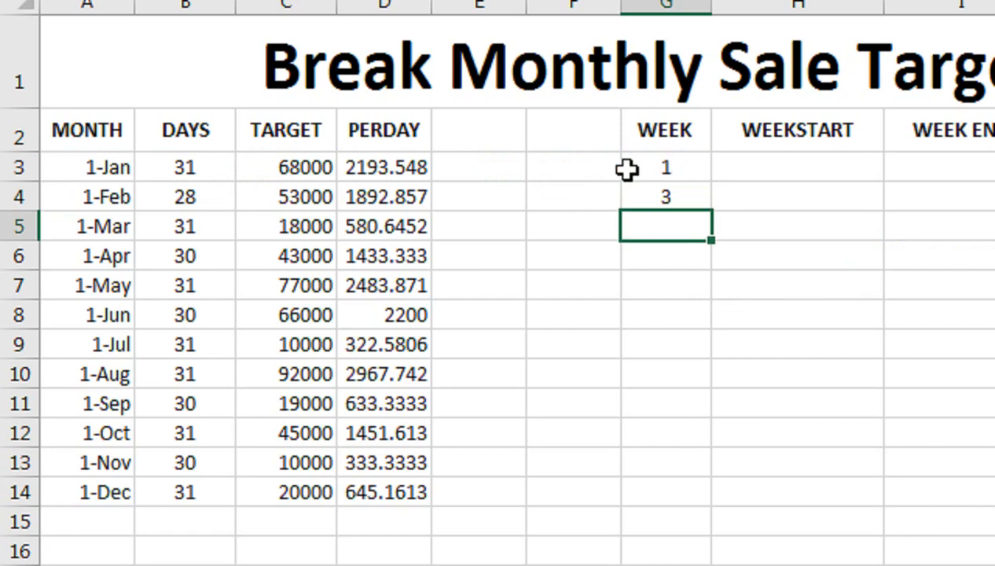
- Change G4's formula to =G3+1 so each week increments by one
double_click(697, 195)
key("BackSpace")
type("1")
key("Return")
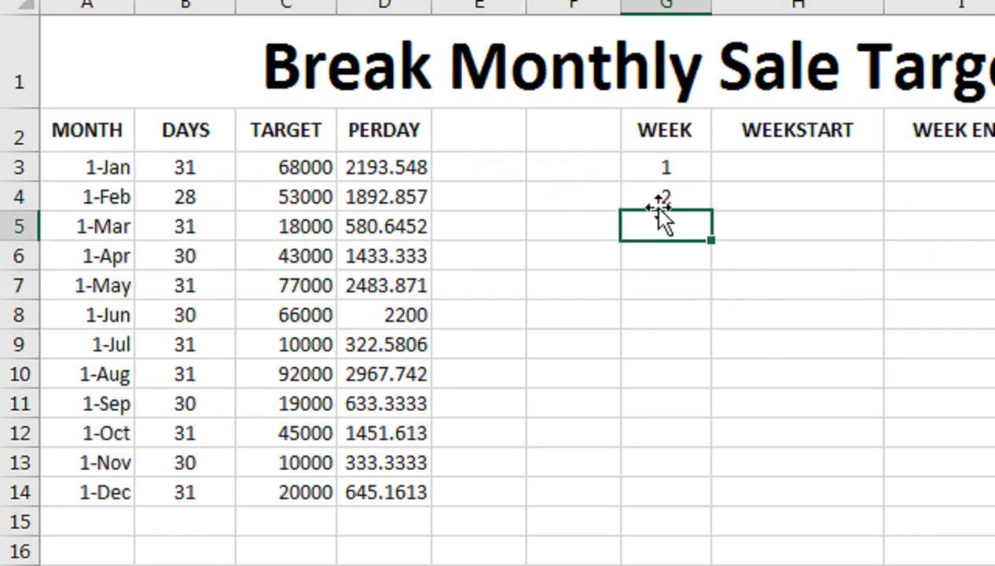
- Fill the week-number formula from G4 down to row 66
left_click(665, 196)
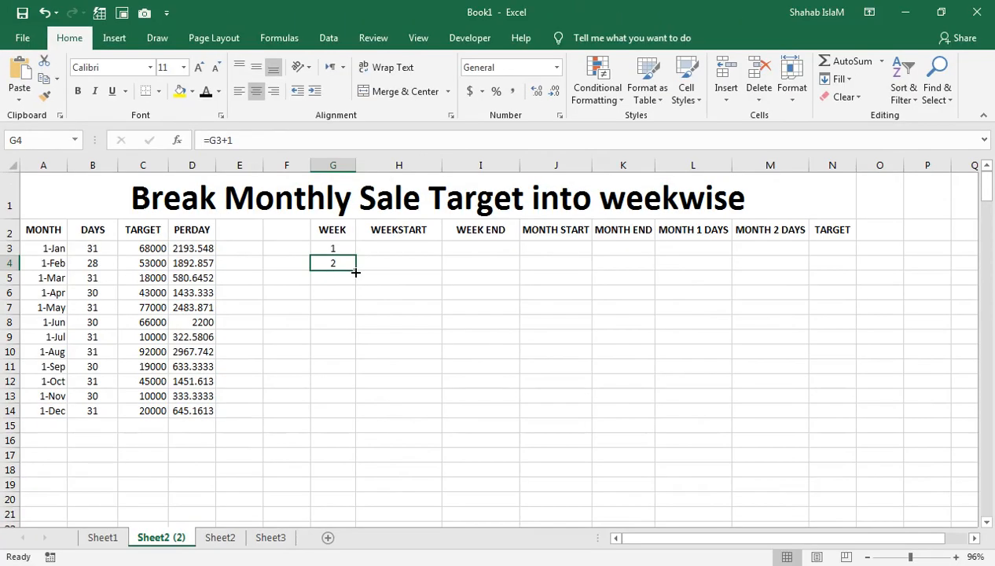
left_click_drag(705, 209, 654, 565)
left_click_drag(327, 536, 351, 478)
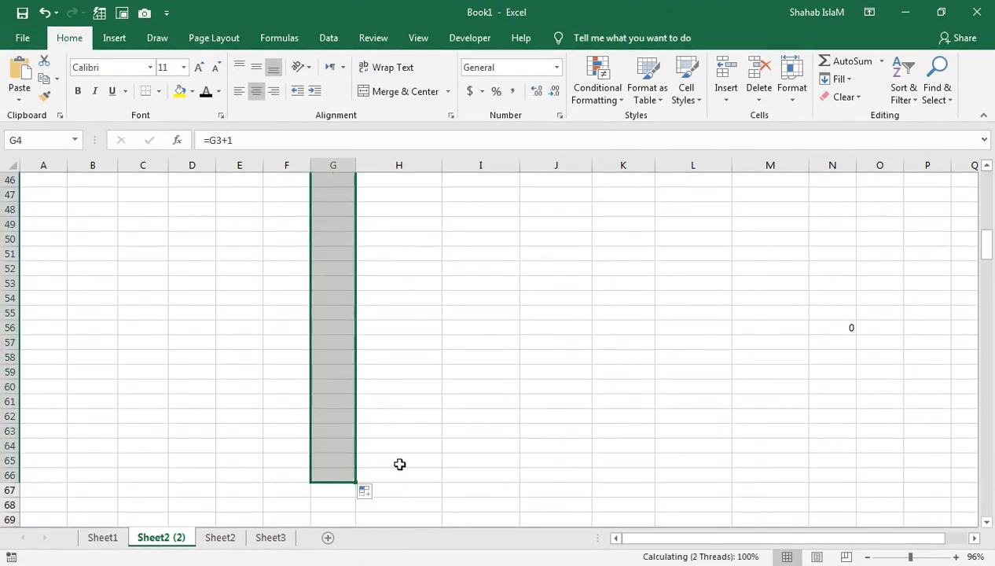
- Clear the week-number cells from G56 down to G66
left_click(338, 328)
key("ctrl+shift+Down")
key("Delete")
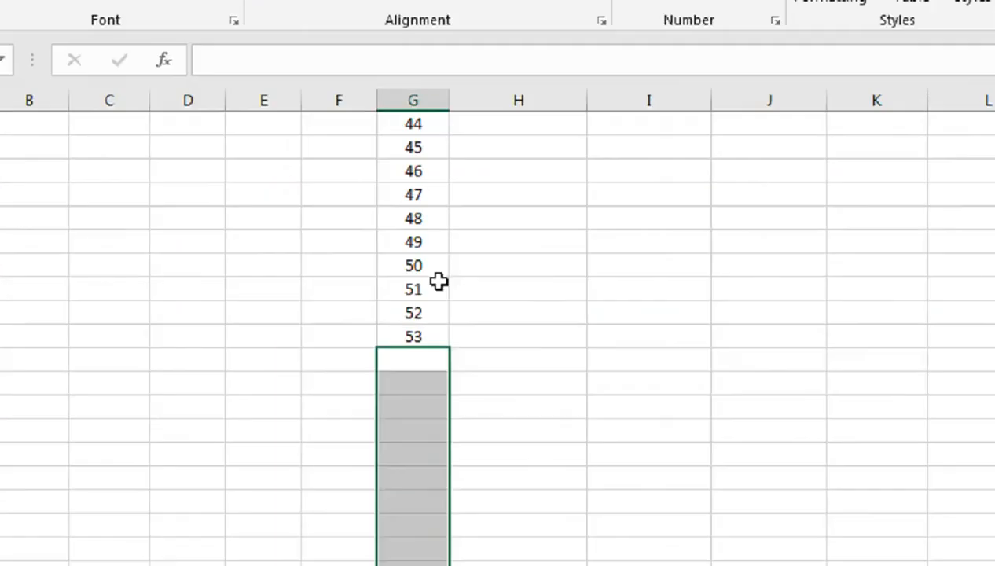
left_click(422, 337)
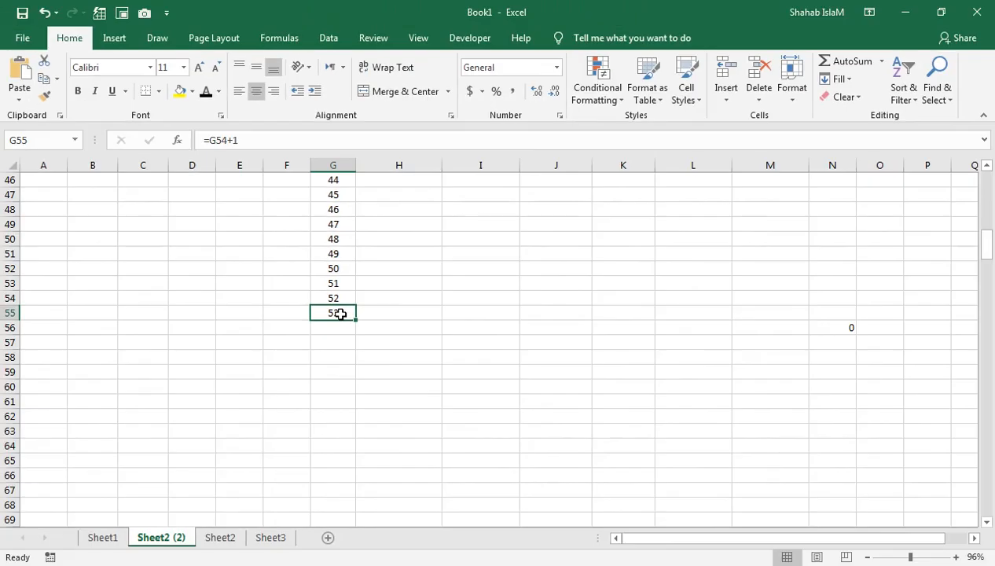
- In H3, enter =A3-WEEKDAY(A3,2)+1 to calculate the first week's Monday start date
key("ctrl+Home")
key("Down")
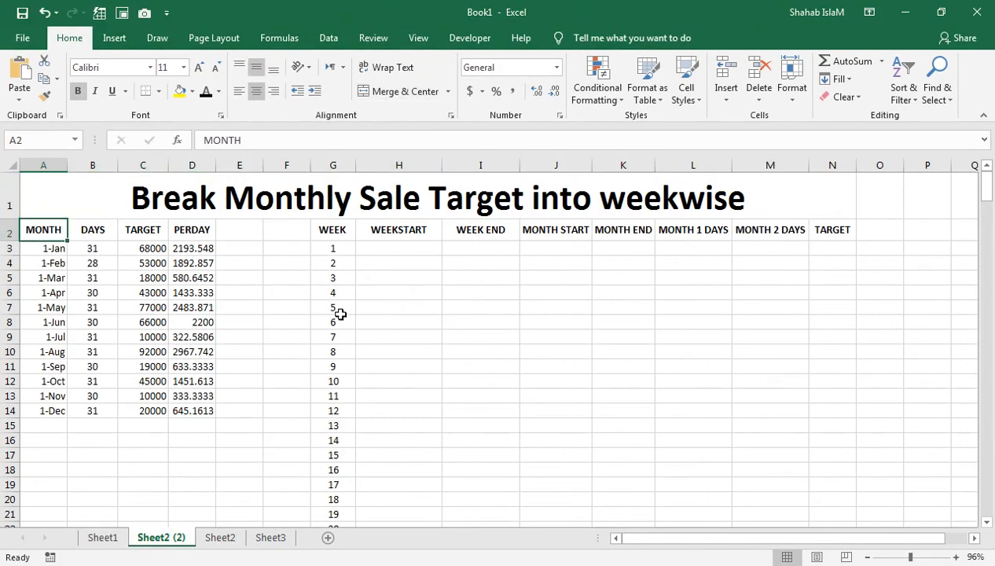
key("Right")
key("Right")
key("Right")
key("Right")
key("Right")
key("Right")
key("Right")
key("Down")
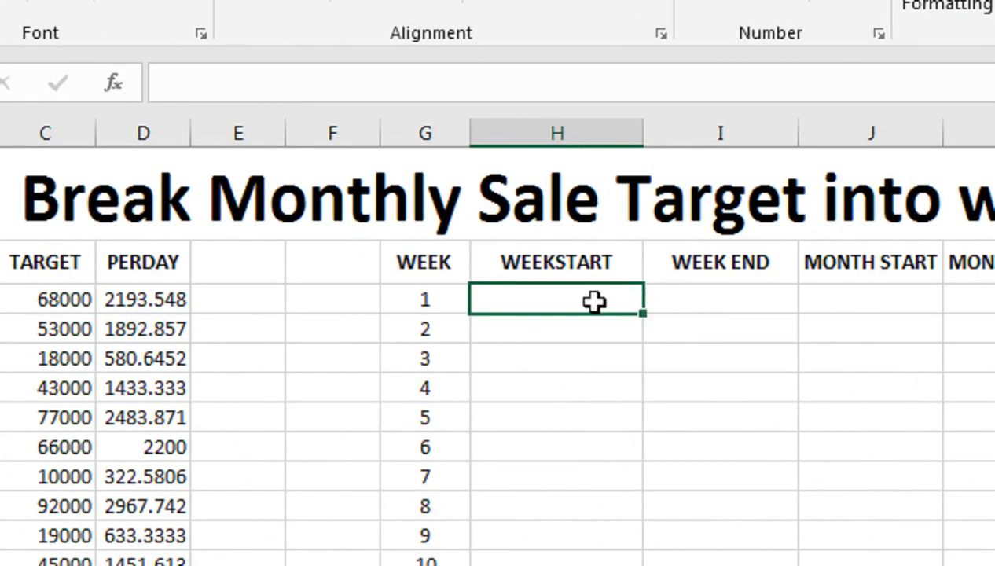
type("=")
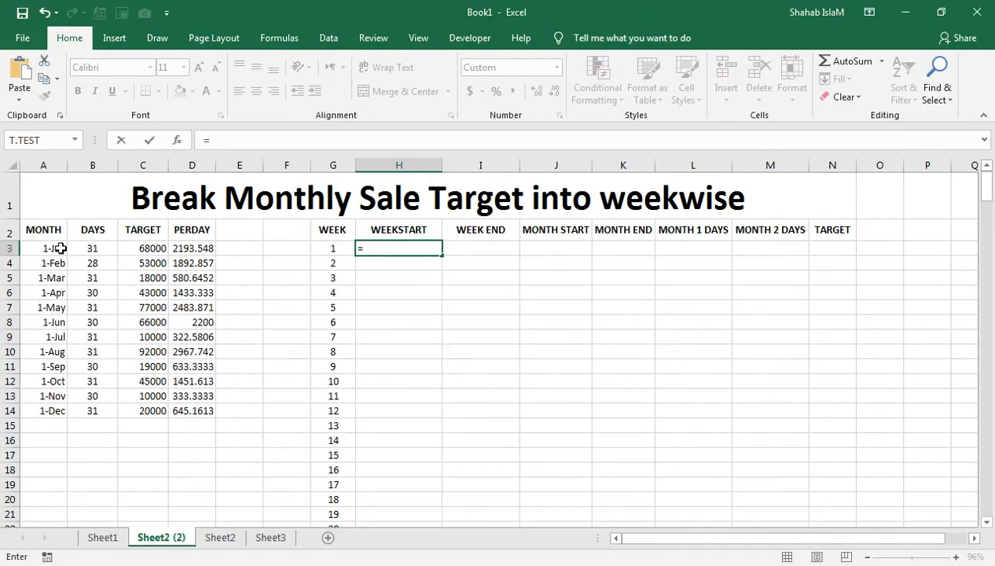
left_click(61, 248)
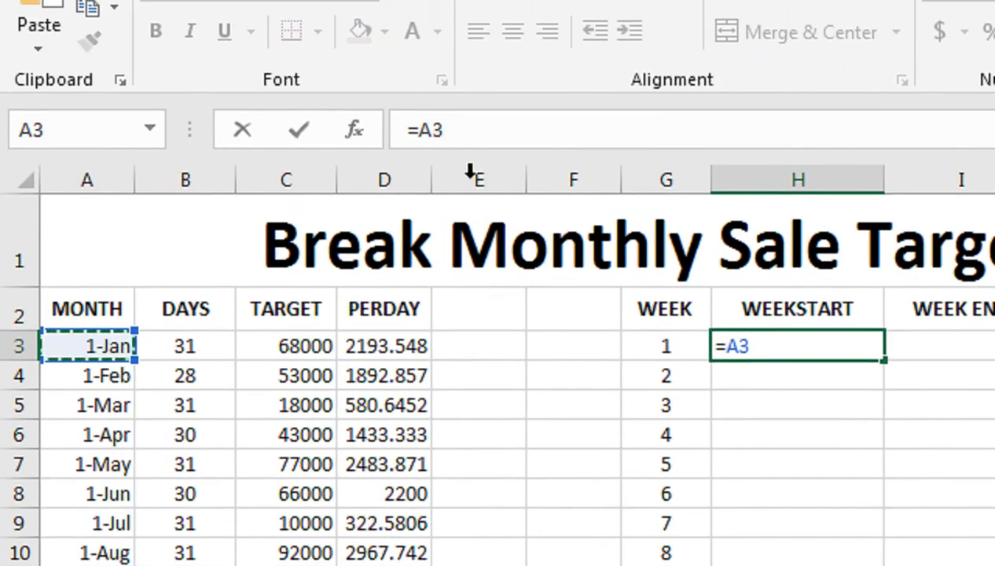
type("-WE")
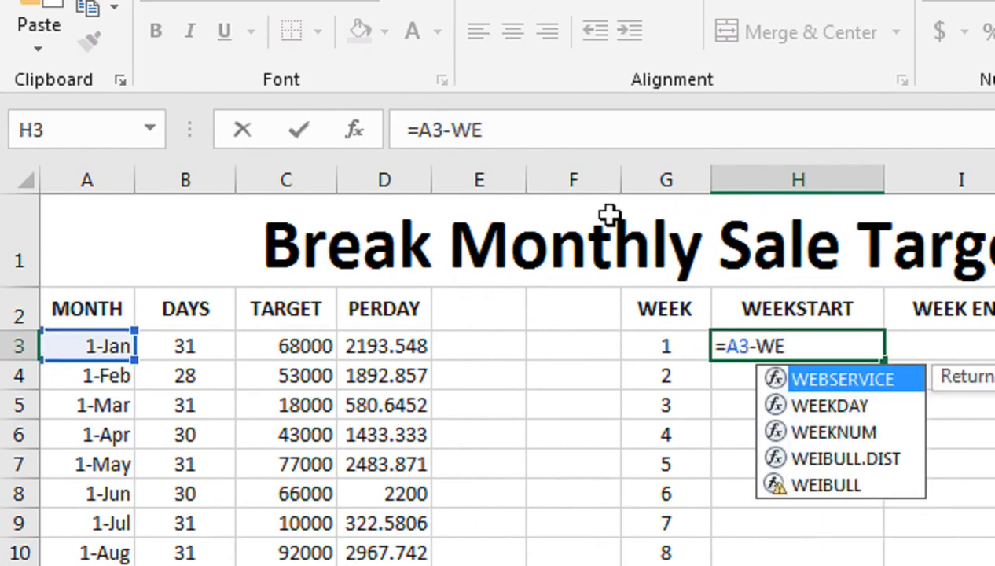
key("BackSpace")
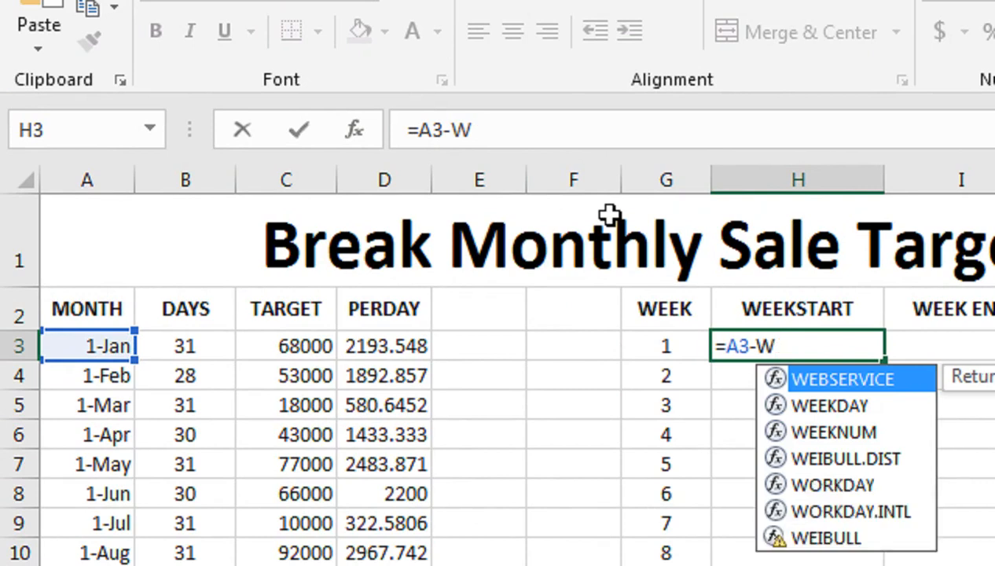
left_click(535, 130)
type("E")
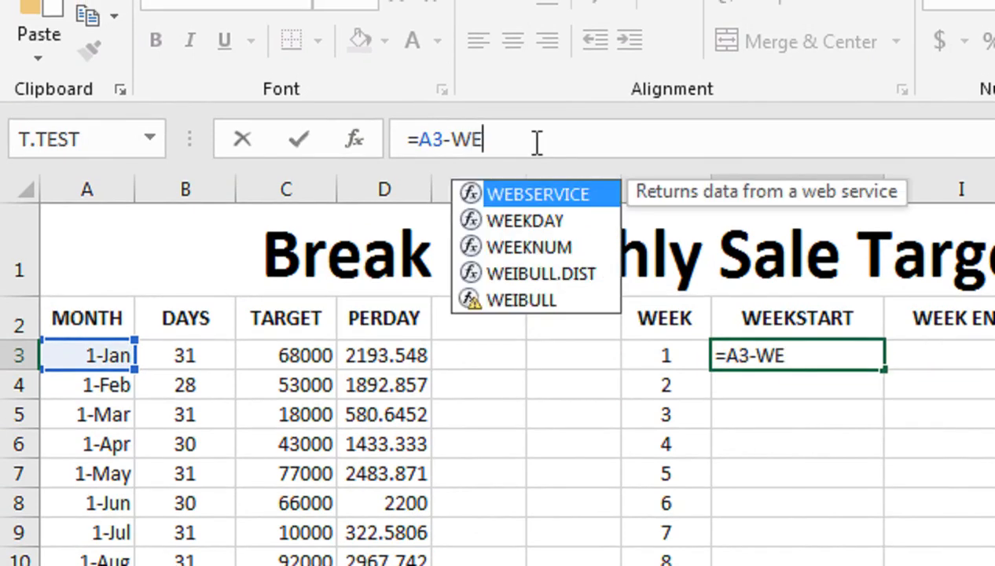
key("Down")
key("Tab")
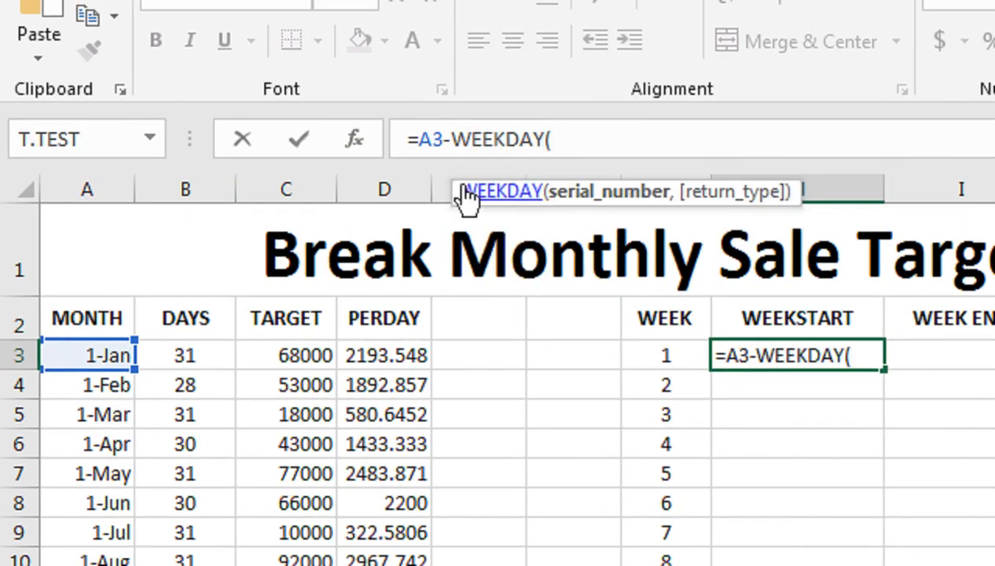
left_click(85, 354)
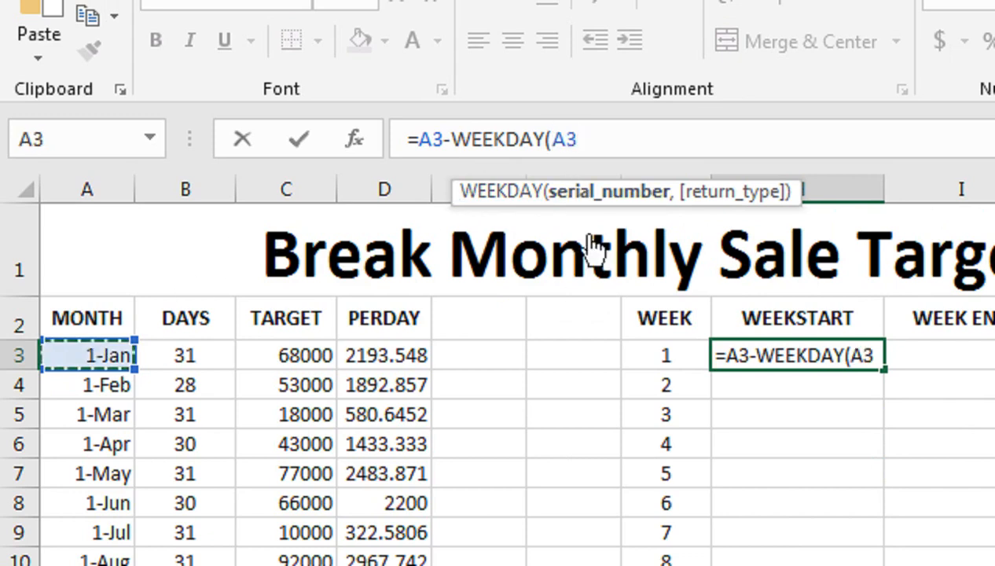
type(",")
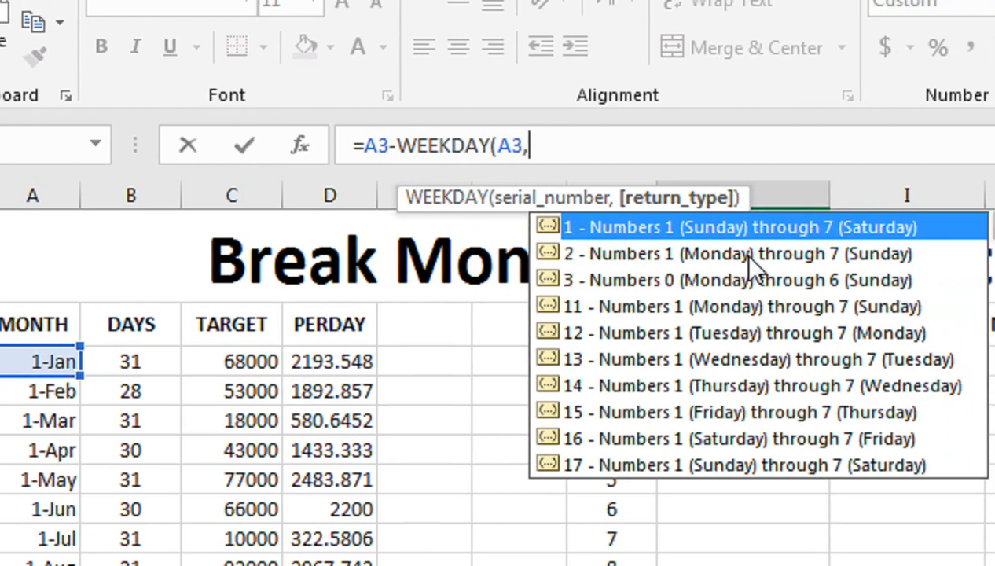
left_click(664, 251)
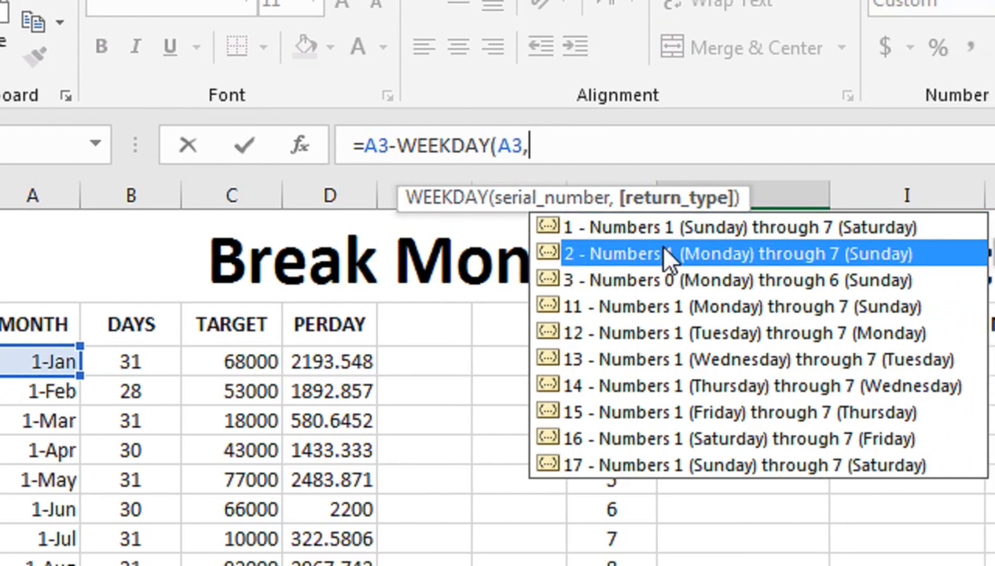
double_click(664, 253)
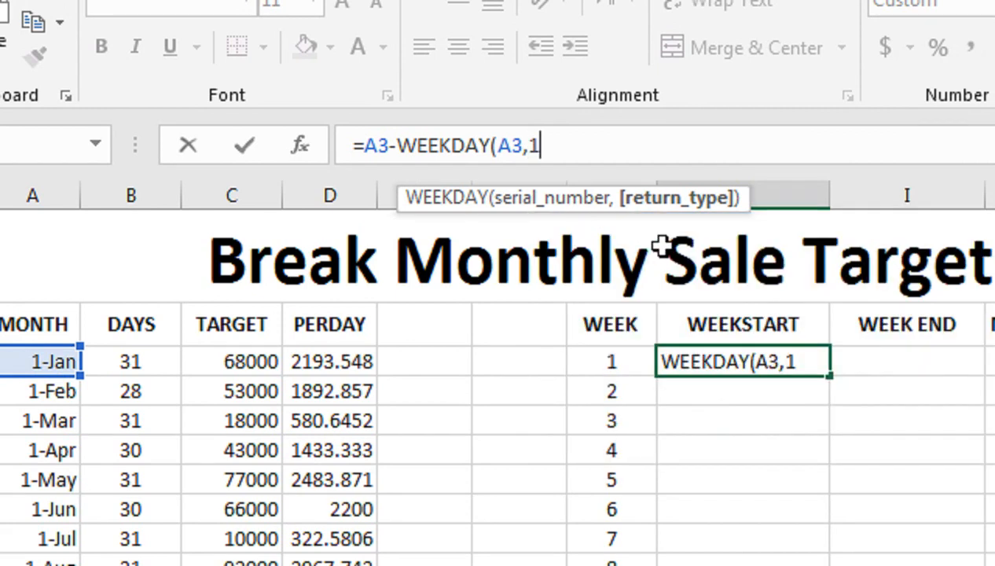
key("BackSpace")
type("3")
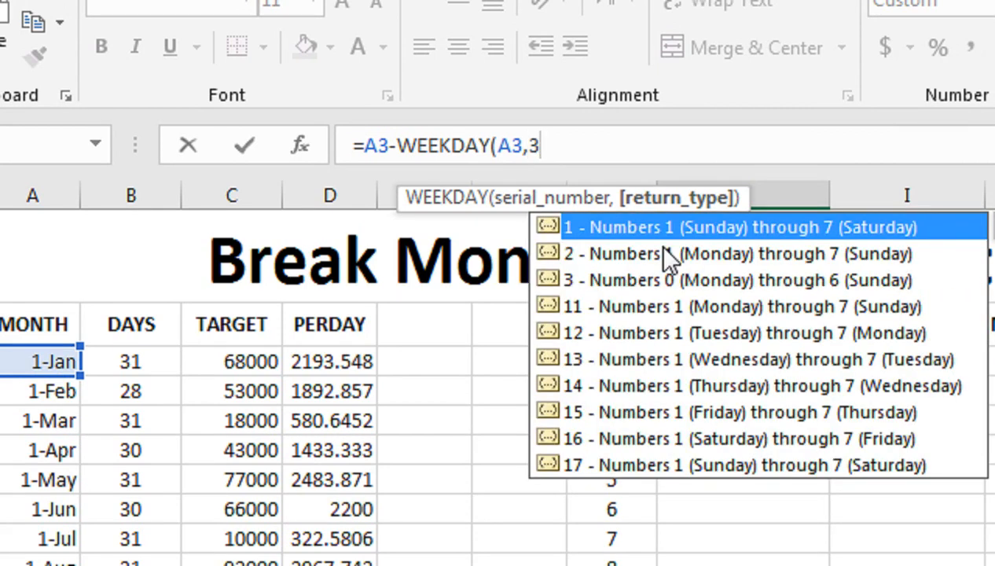
double_click(664, 253)
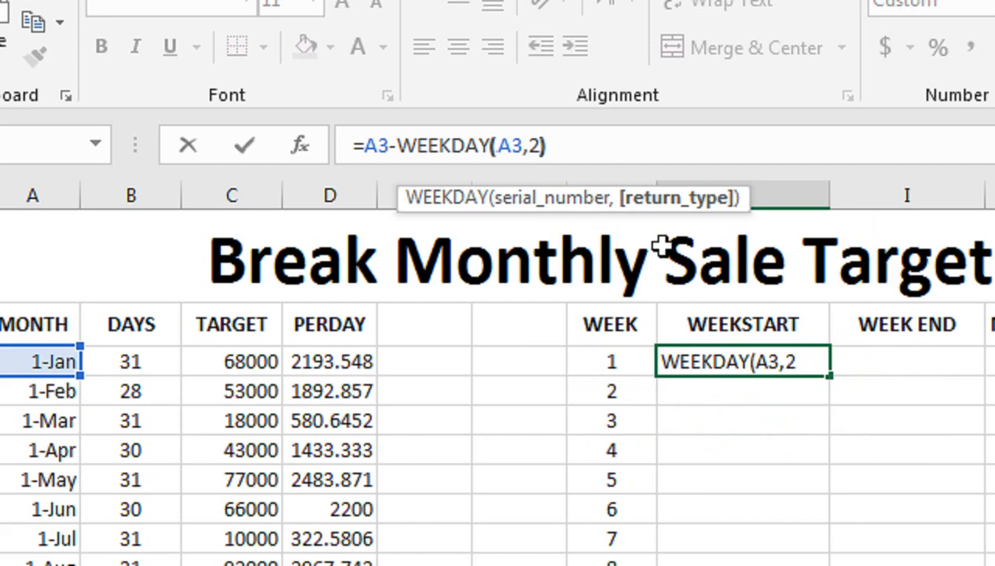
type(")")
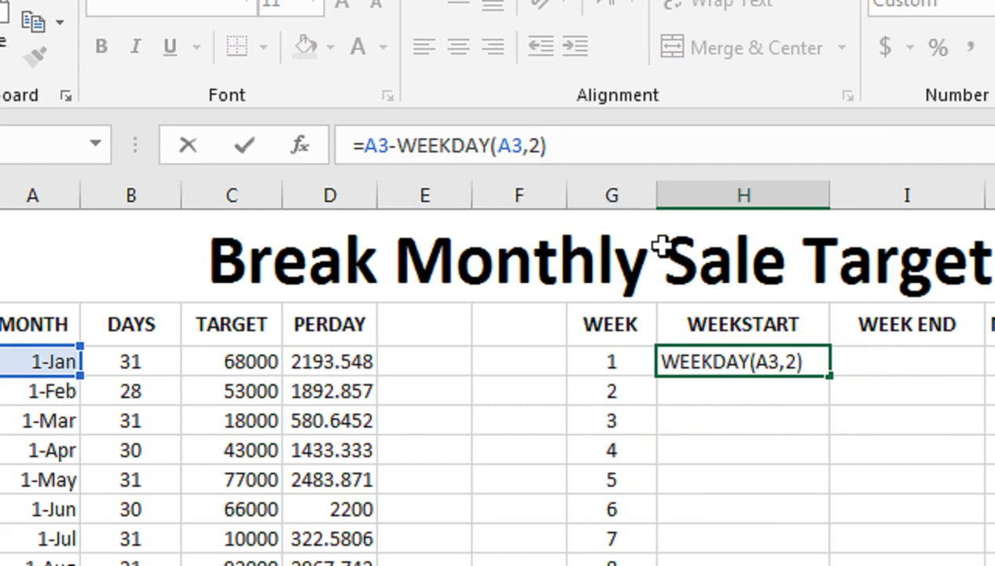
type("+1")
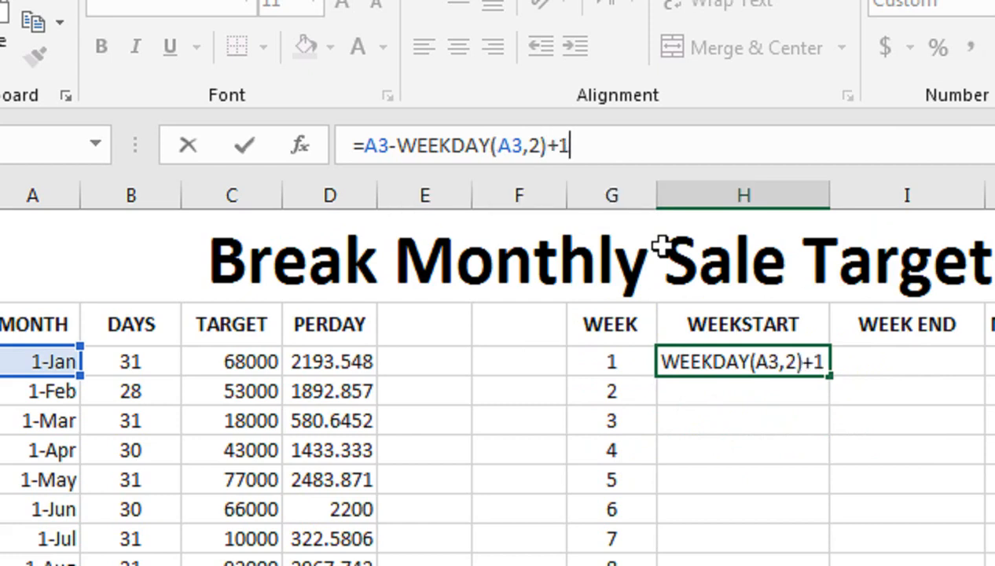
key("Return")
- In I3, enter =A3+7-WEEKDAY(A3)+1 to calculate the first week's end date
left_click(754, 360)
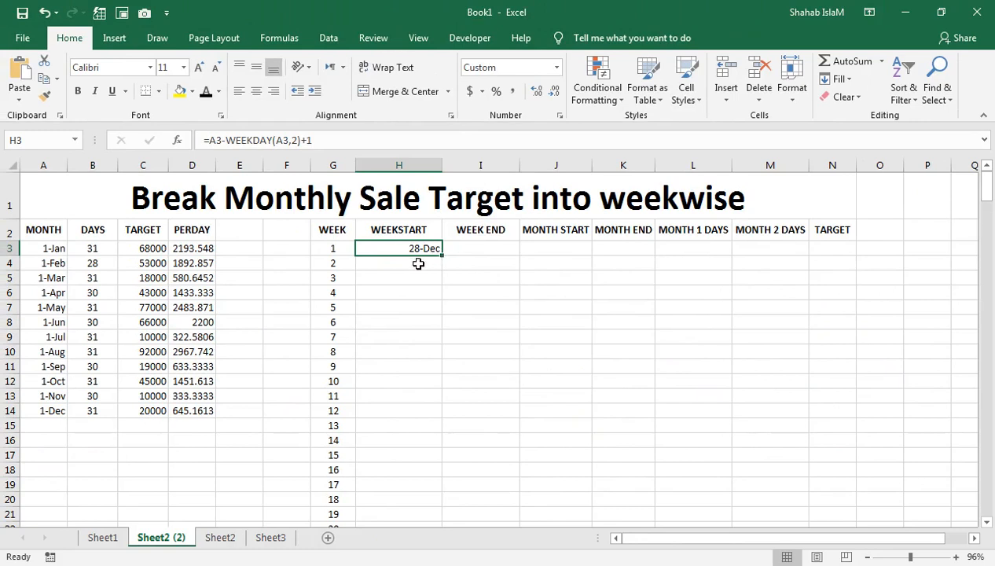
left_click(459, 248)
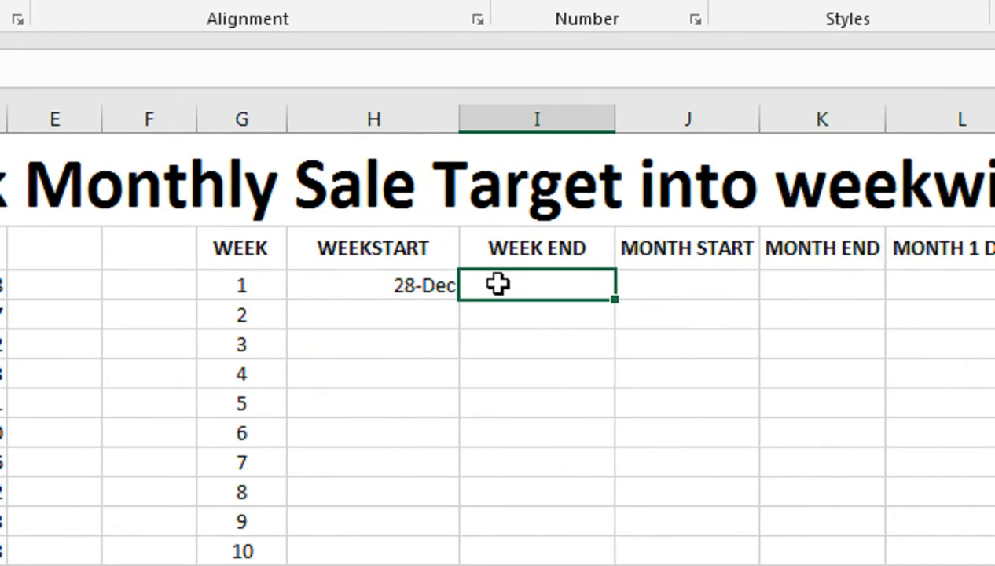
type("=")
key("Left")
key("Left")
key("Left")
key("Left")
key("Left")
key("Left")
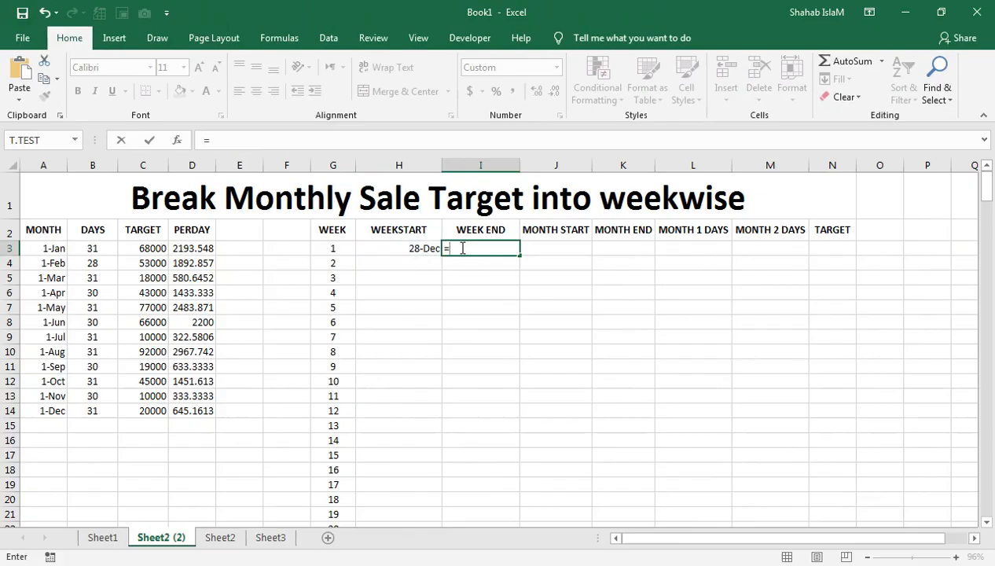
key("Left")
key("Left")
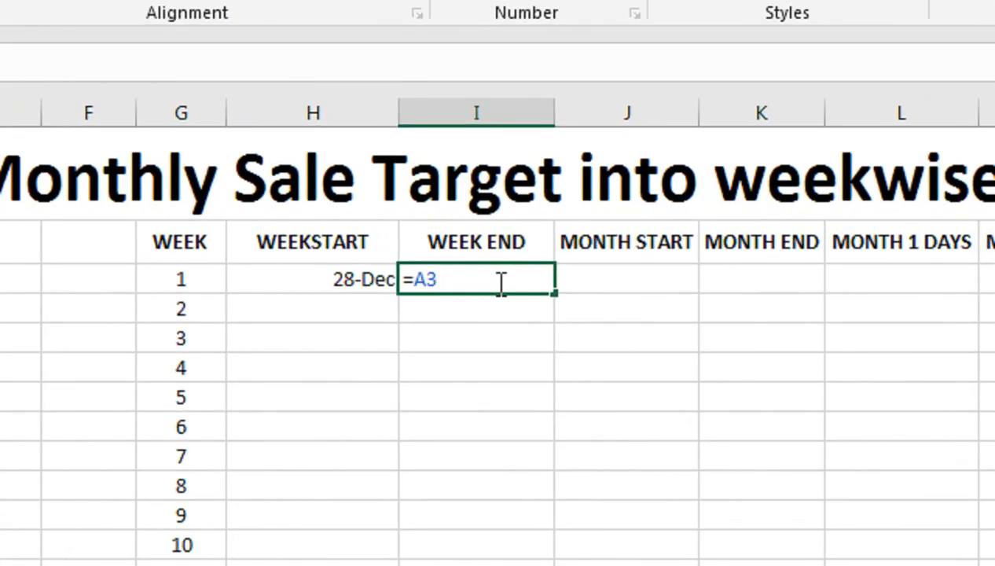
type("+7-WEEK")
key("BackSpace")
key("Down")
key("Tab")
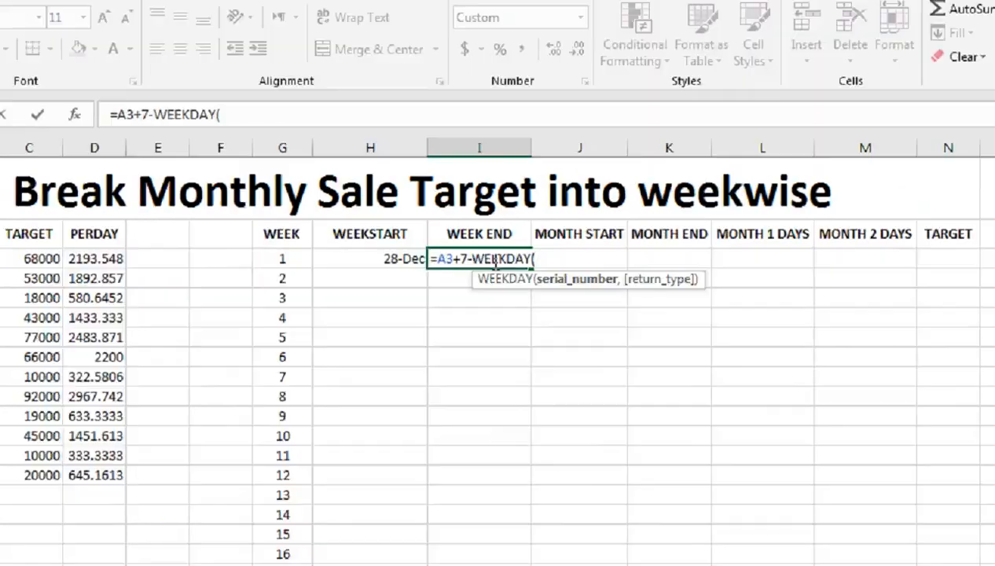
key("Left")
key("Left")
key("Left")
key("Left")
key("Left")
key("Left")
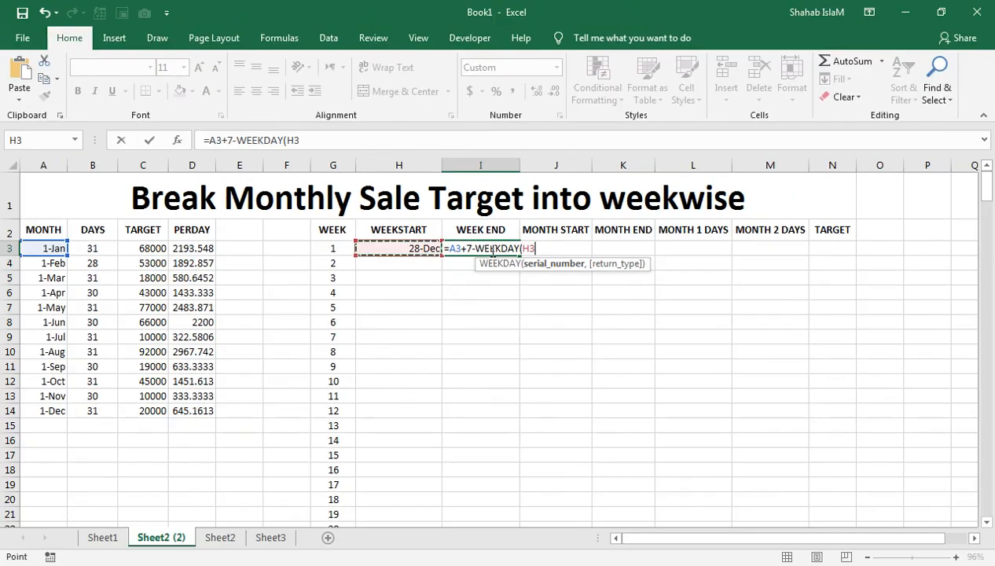
key("Left")
key("Left")
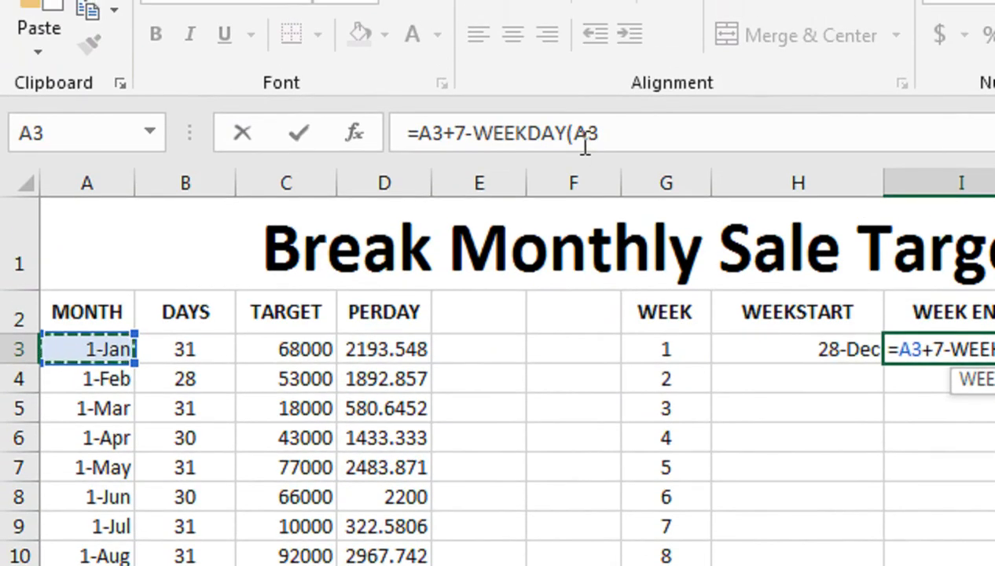
type(")+")
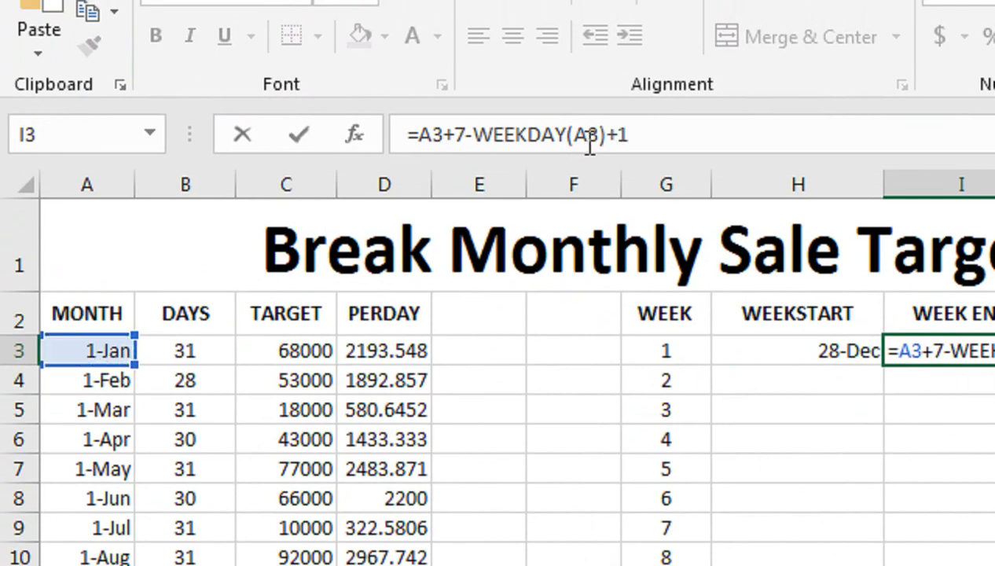
type("1")
key("Return")
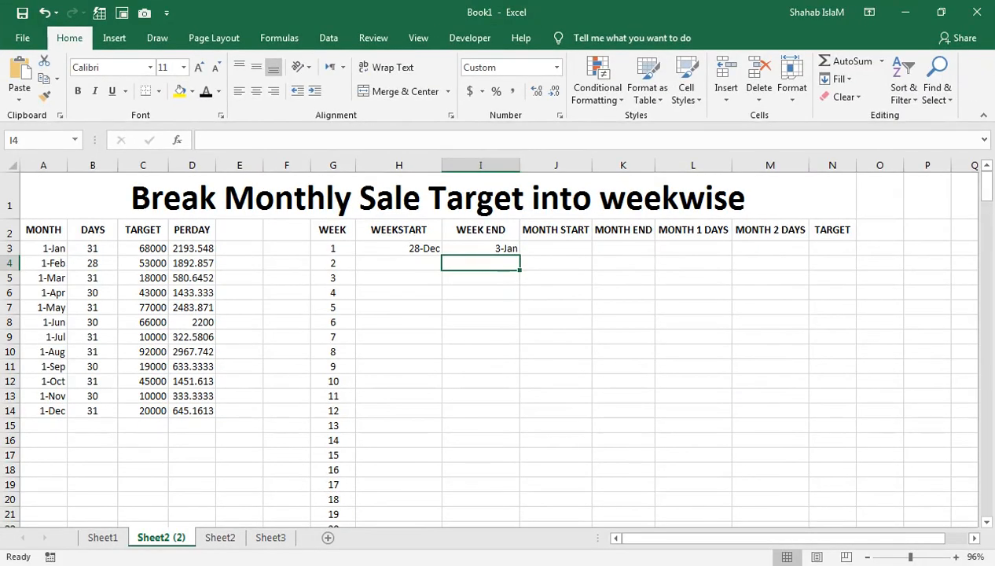
- Fill the week-start dates from H3 down to H55 as a date series with a step value of 7
left_click(787, 411)
left_click(735, 431)
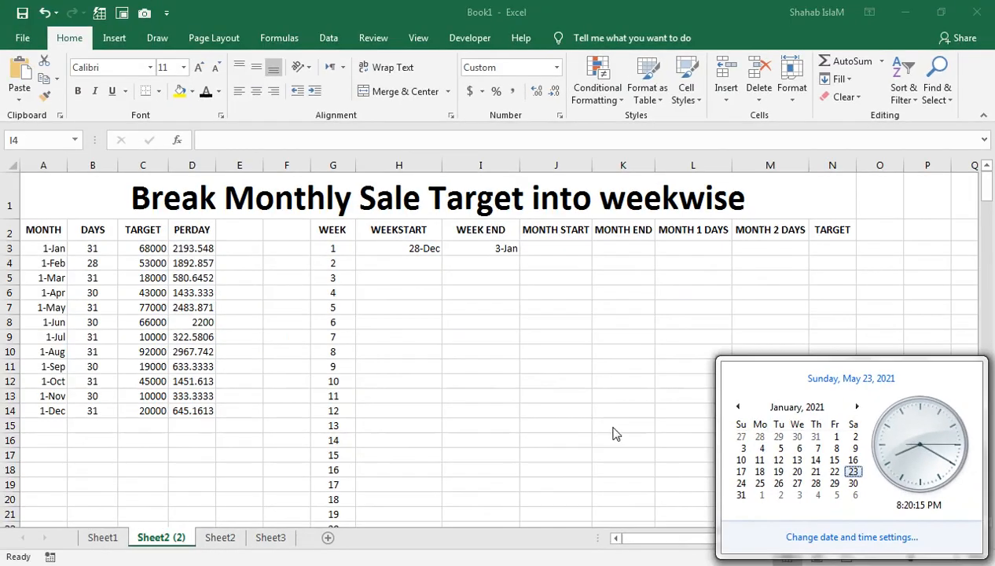
left_click(410, 274)
left_click(405, 261)
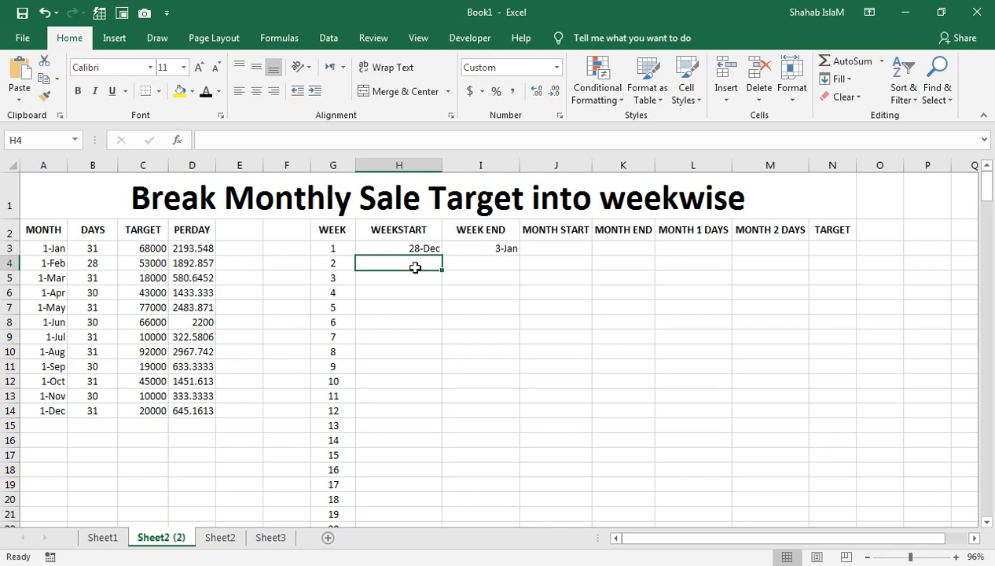
key("Up")
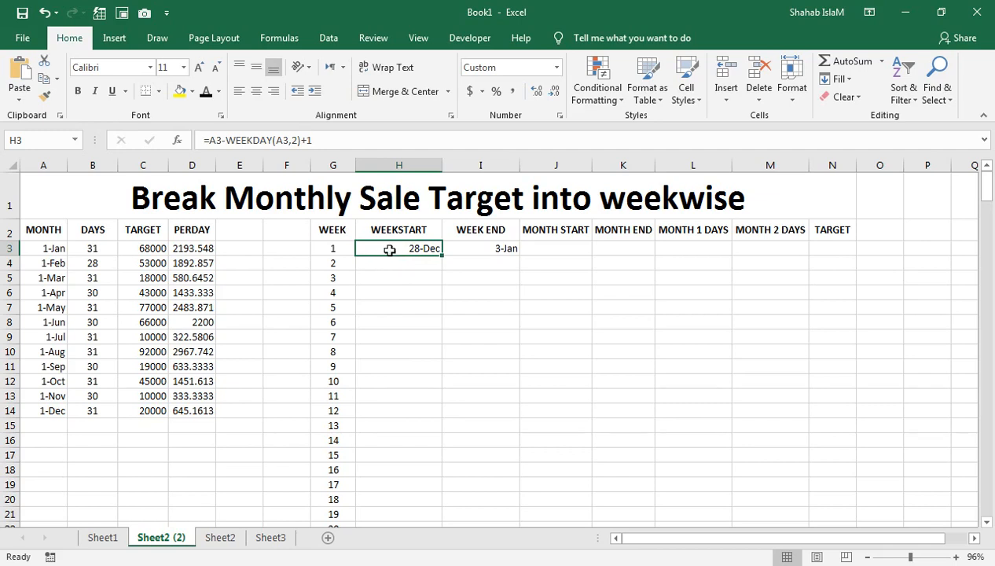
left_click_drag(428, 249, 386, 505)
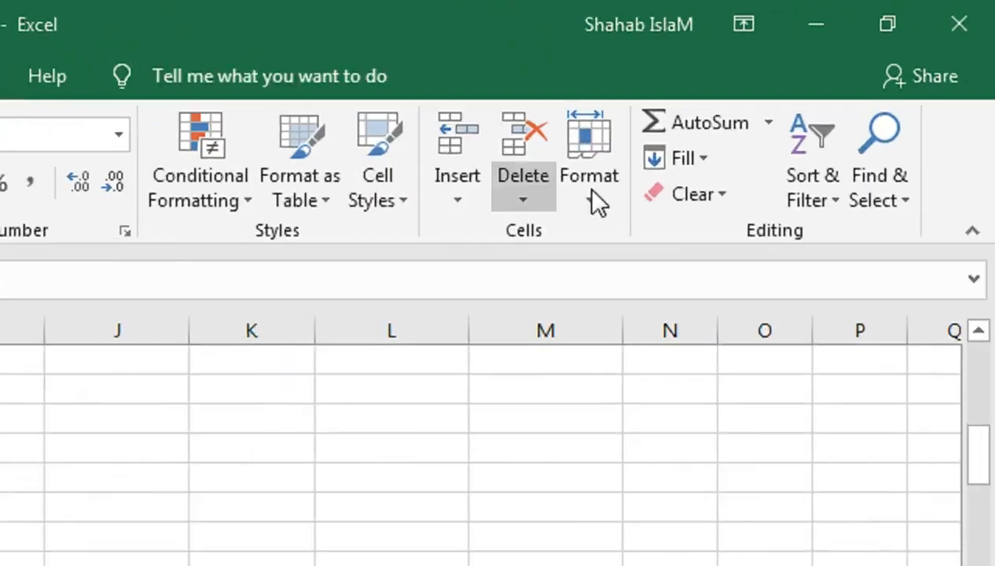
left_click(838, 79)
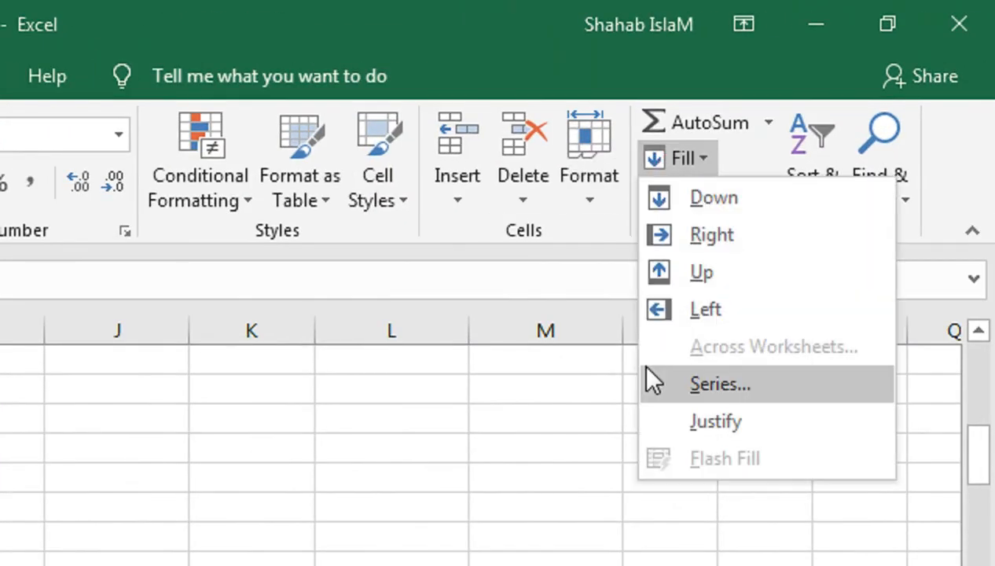
left_click(647, 369)
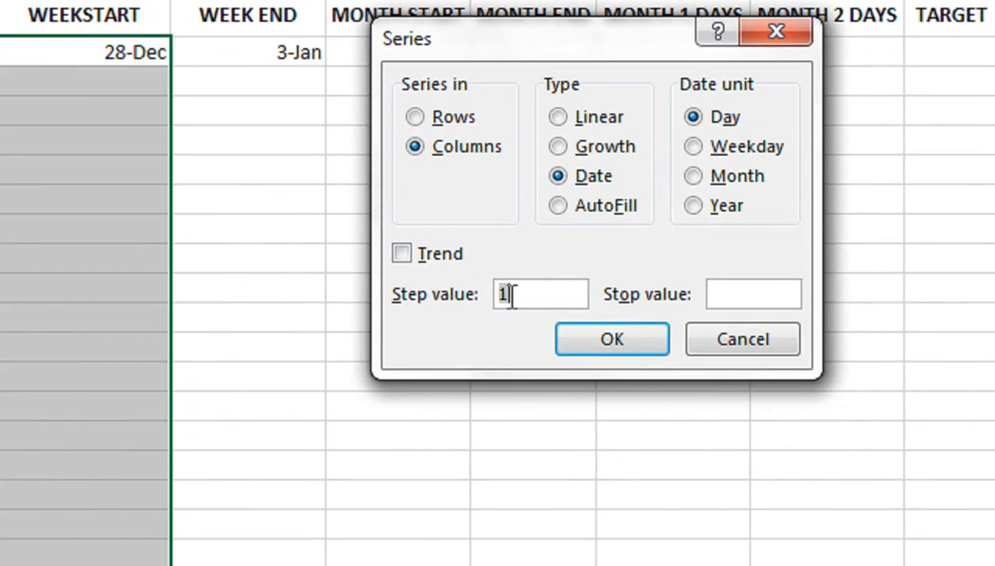
type("7")
left_click(612, 339)
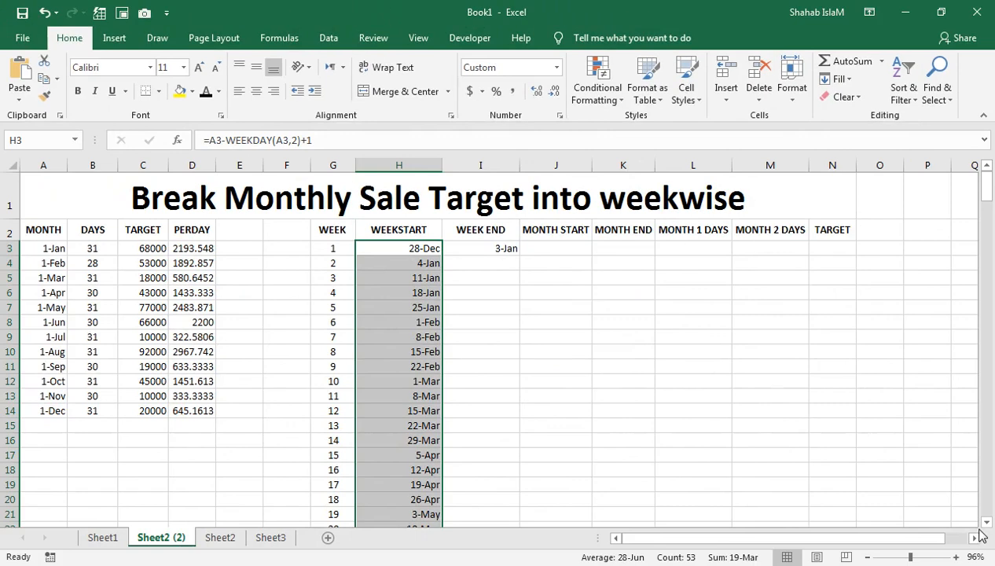
- Fill the week-end dates from I3 down to I55 as a date series with a step value of 7
left_click(955, 564)
left_click(779, 405)
left_click(748, 427)
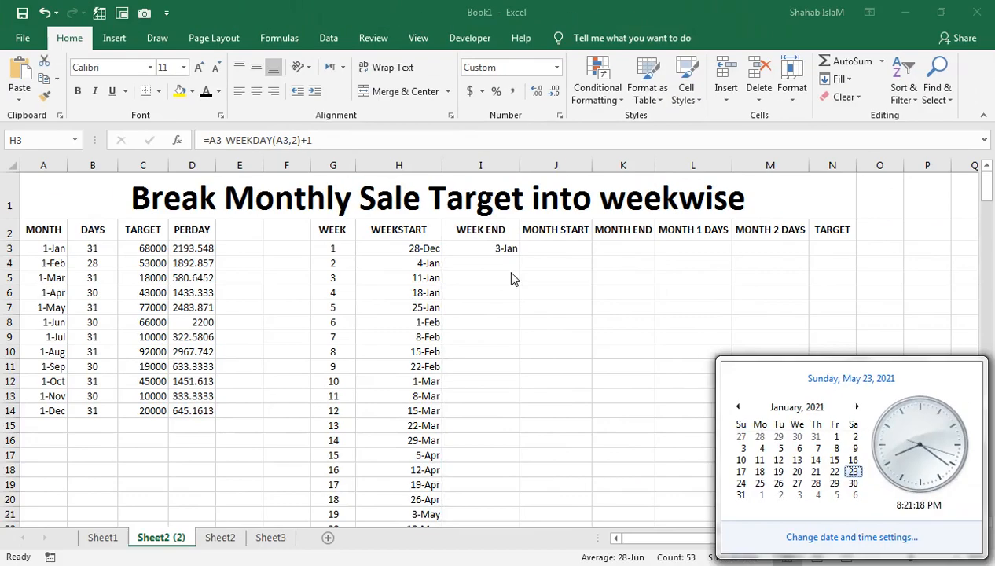
left_click(500, 250)
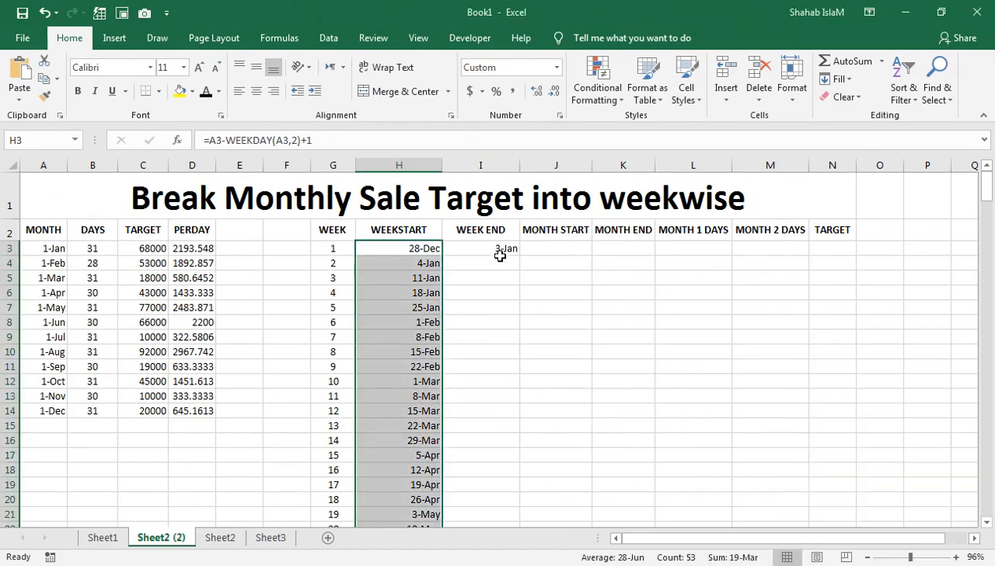
left_click(500, 250)
left_click_drag(500, 250, 500, 525)
key("shift+Down")
key("shift+Down")
key("shift+Down")
key("shift+Down")
key("shift+Down")
key("shift+Down")
key("shift+Down")
key("shift+Down")
key("shift+Down")
key("shift+Down")
key("shift+Down")
key("shift+Down")
key("shift+Down")
key("shift+Down")
key("shift+Down")
key("shift+Down")
key("shift+Down")
key("shift+Down")
key("shift+Down")
key("shift+Down")
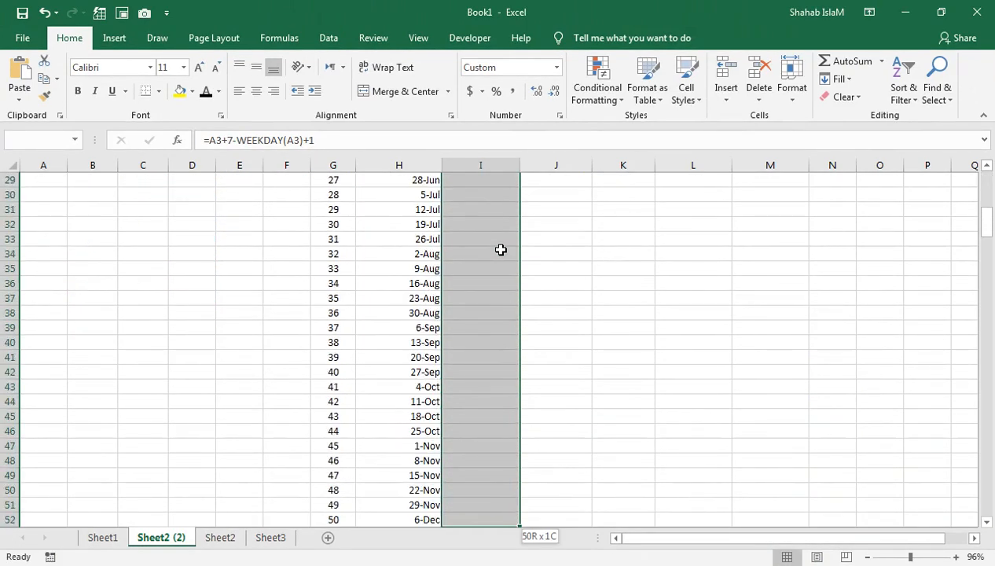
key("shift+Up")
key("shift+Up")
key("shift+Up")
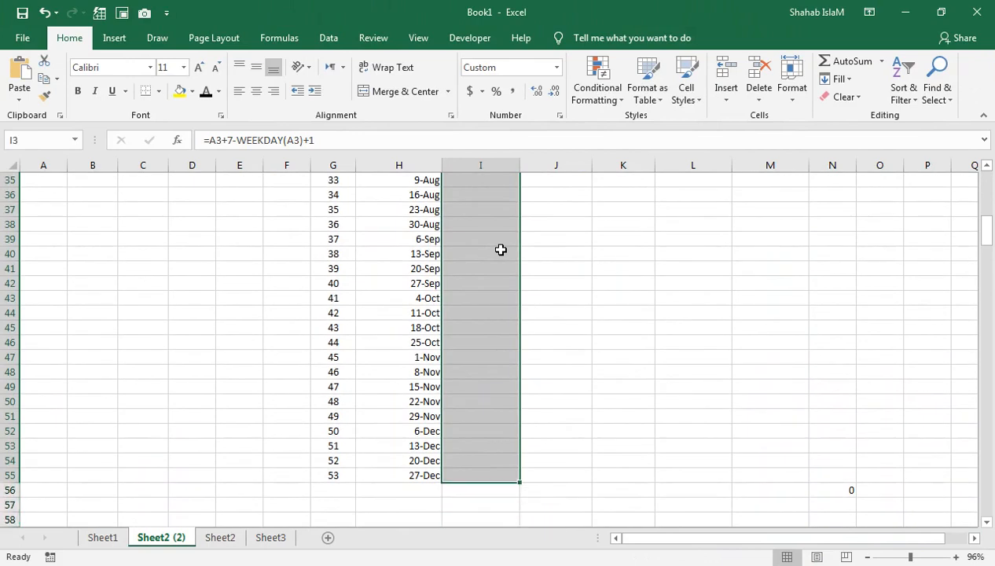
scroll(500, 249, "up", 1)
left_click(835, 78)
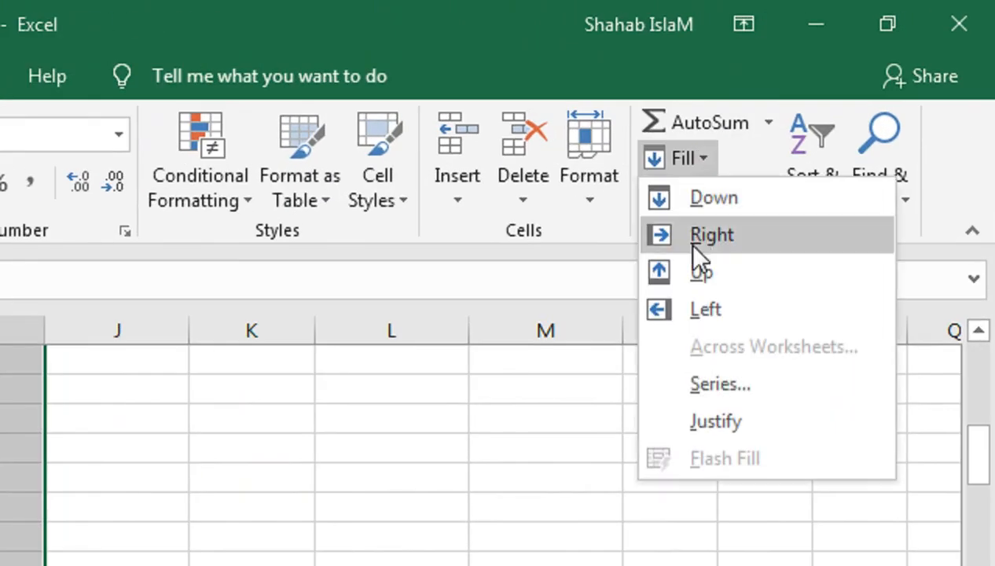
left_click(692, 386)
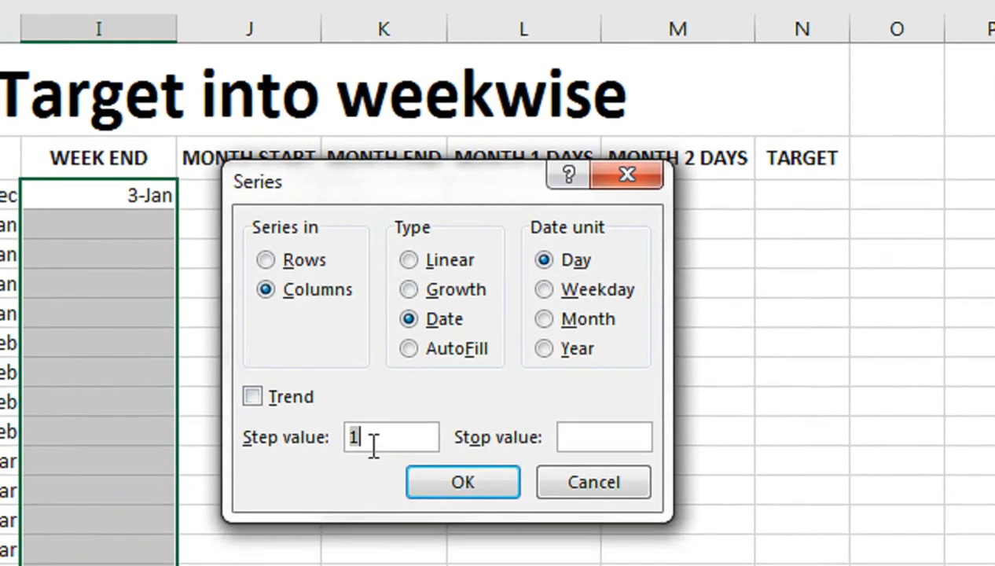
type("7")
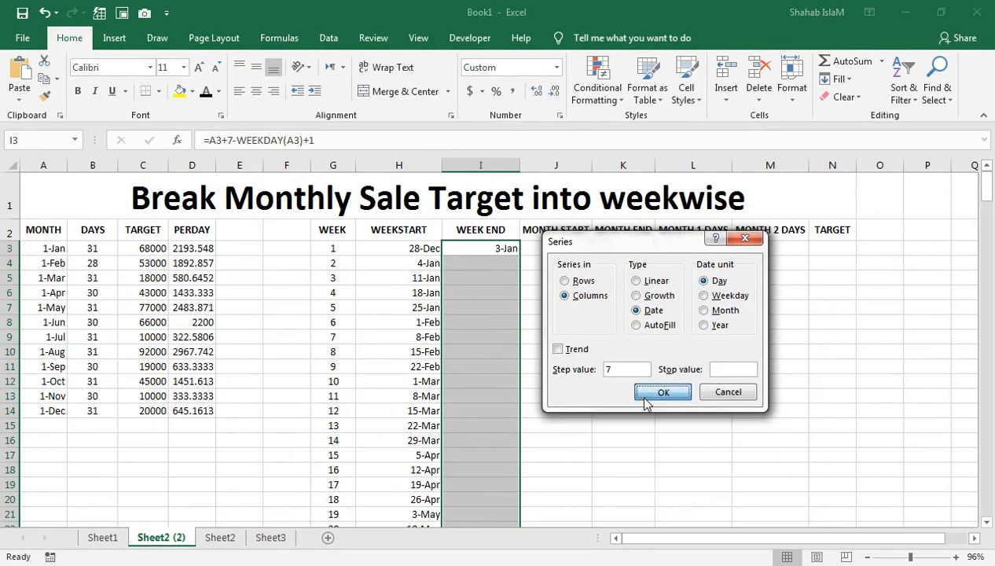
left_click(463, 461)
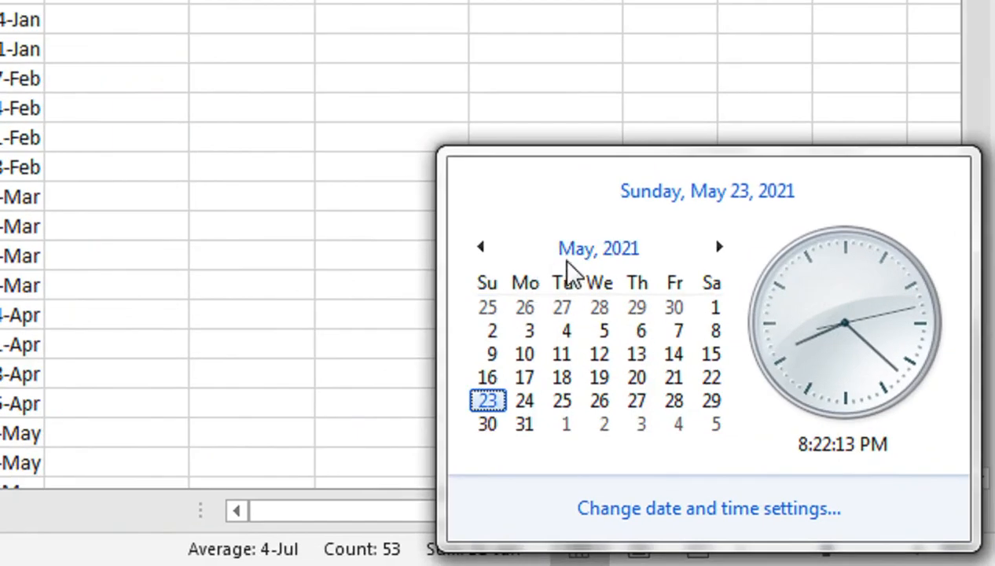
- In J3, enter =DATE(YEAR(H3),MONTH(H3),1) for the month start and fill it down the column
left_click(767, 400)
left_click(734, 425)
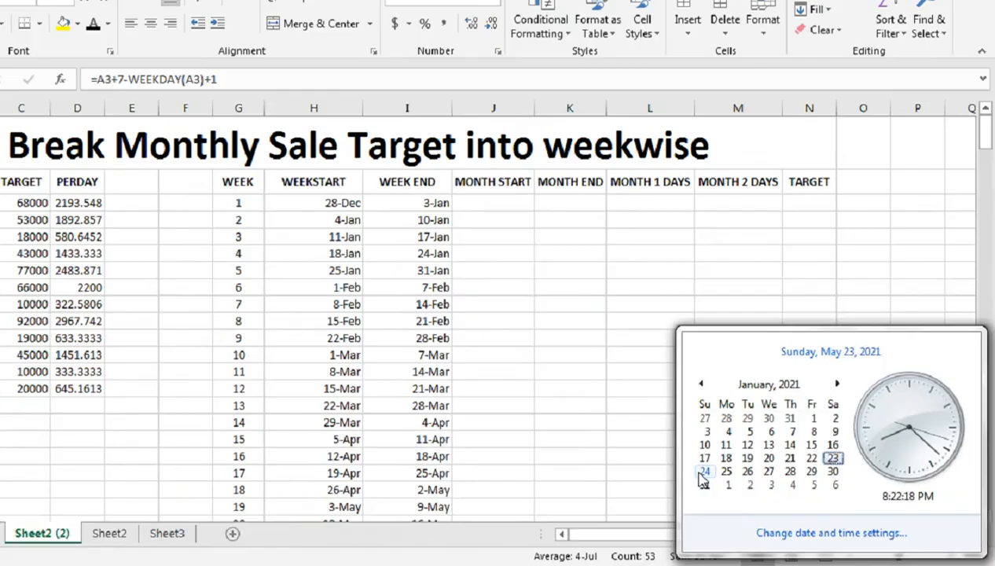
left_click(512, 343)
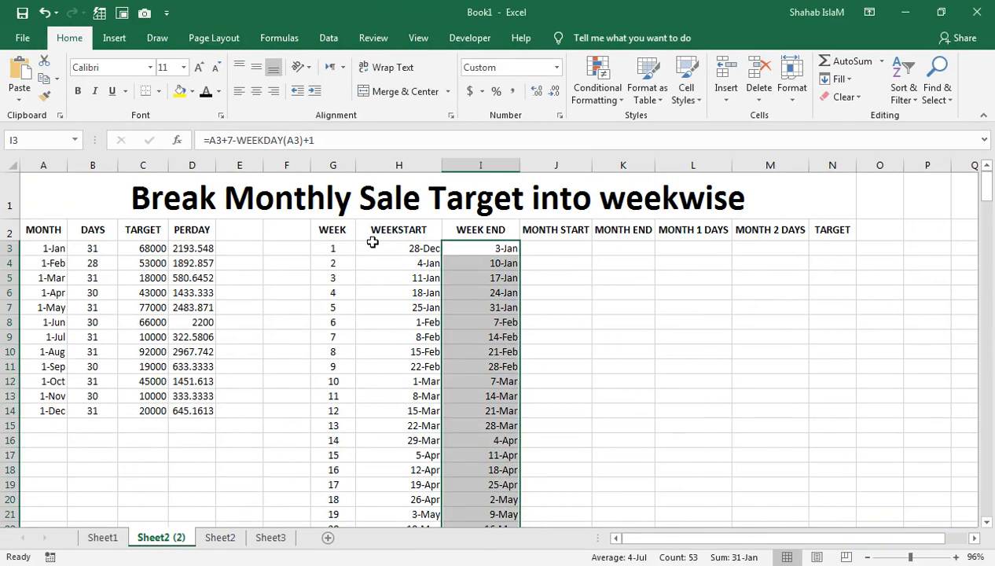
left_click(544, 249)
left_click(617, 245)
left_click(553, 244)
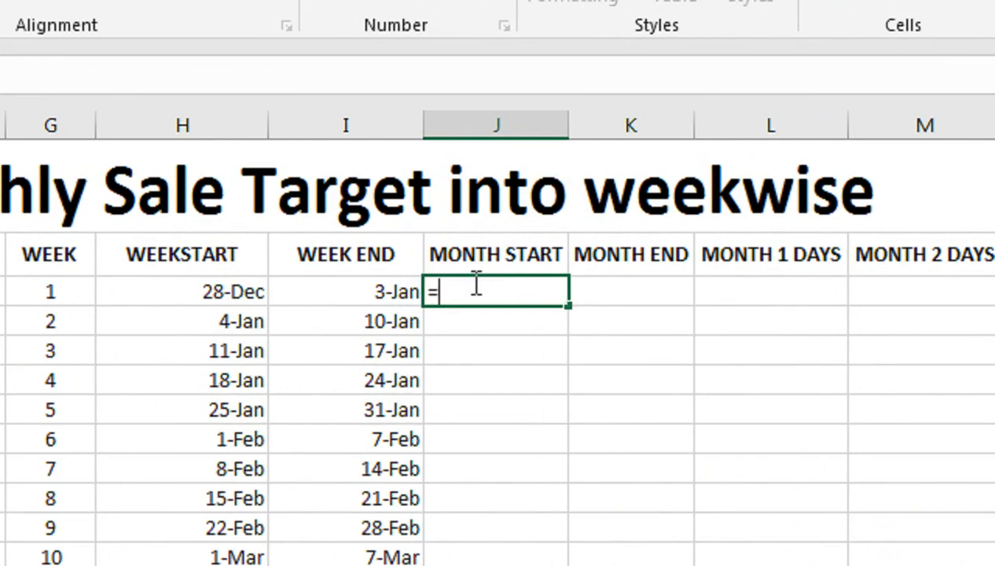
type("=DA")
key("Tab")
type("YEA")
key("Tab")
key("Left")
key("Left")
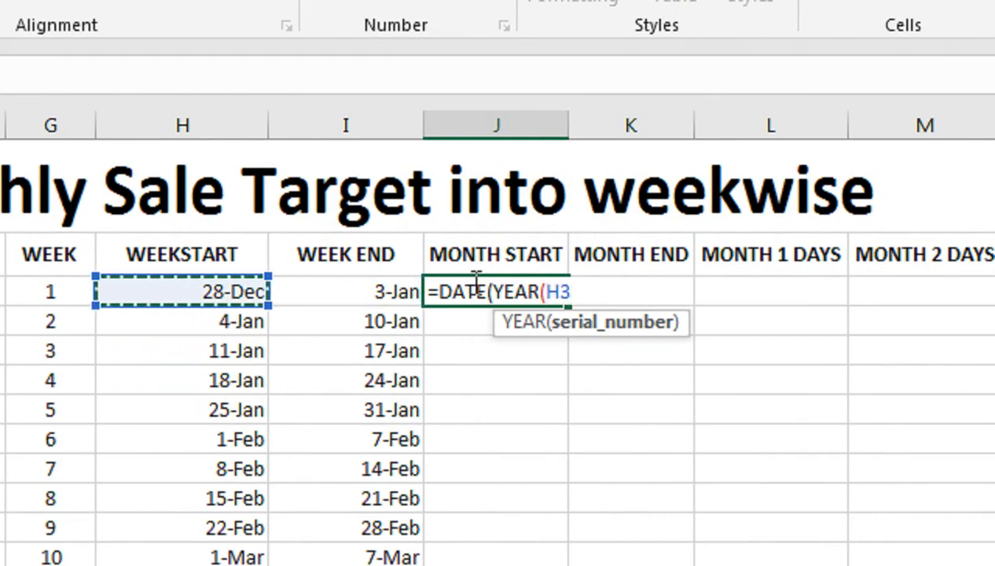
type("),MONT")
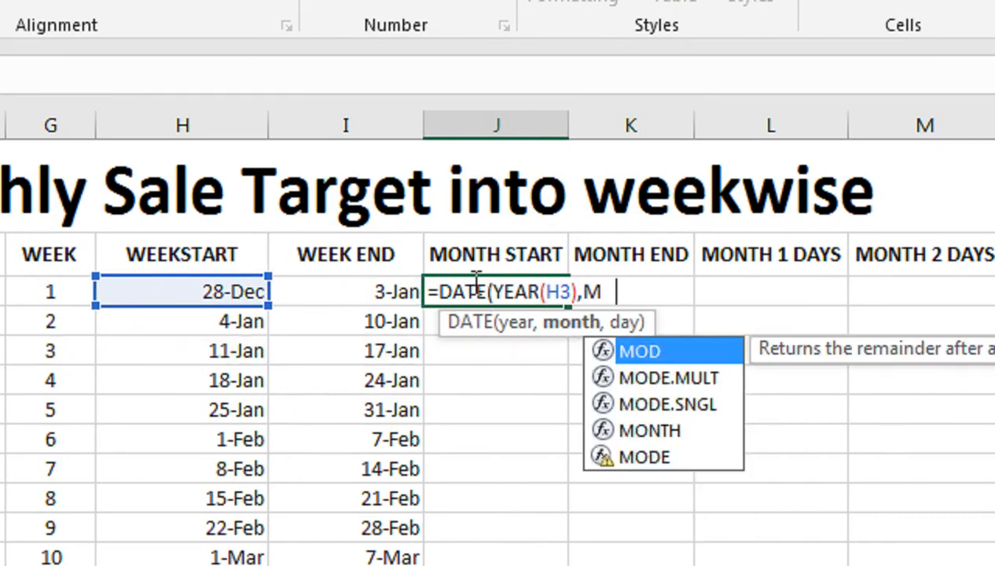
key("Tab")
key("Left")
key("Left")
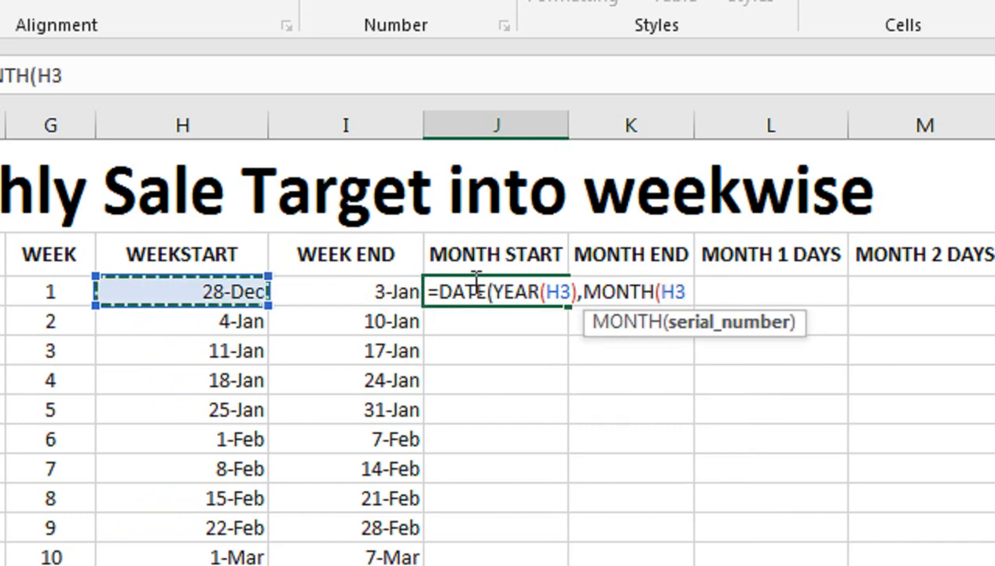
type(")")
type(",")
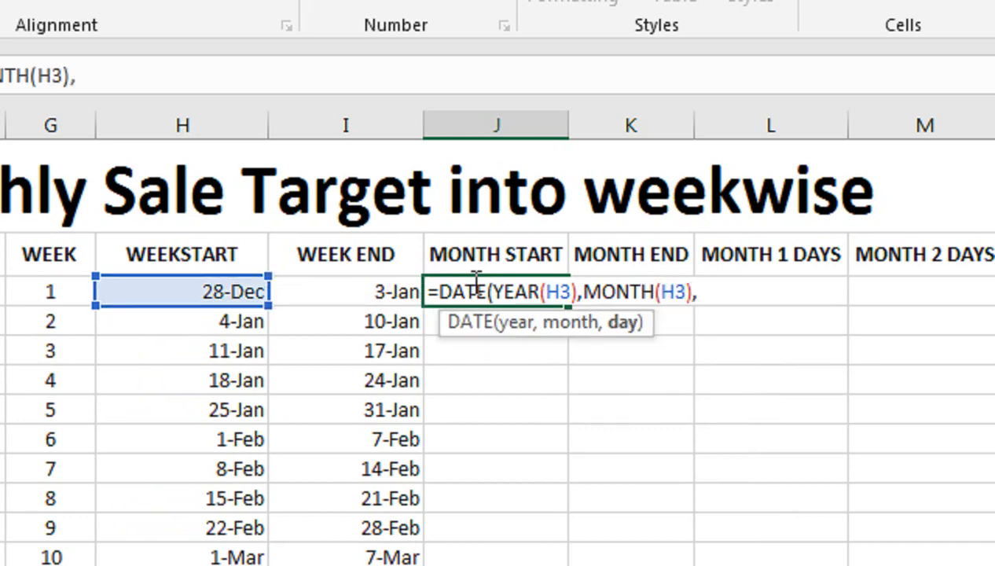
type("1)")
key("Return")
left_click(476, 283)
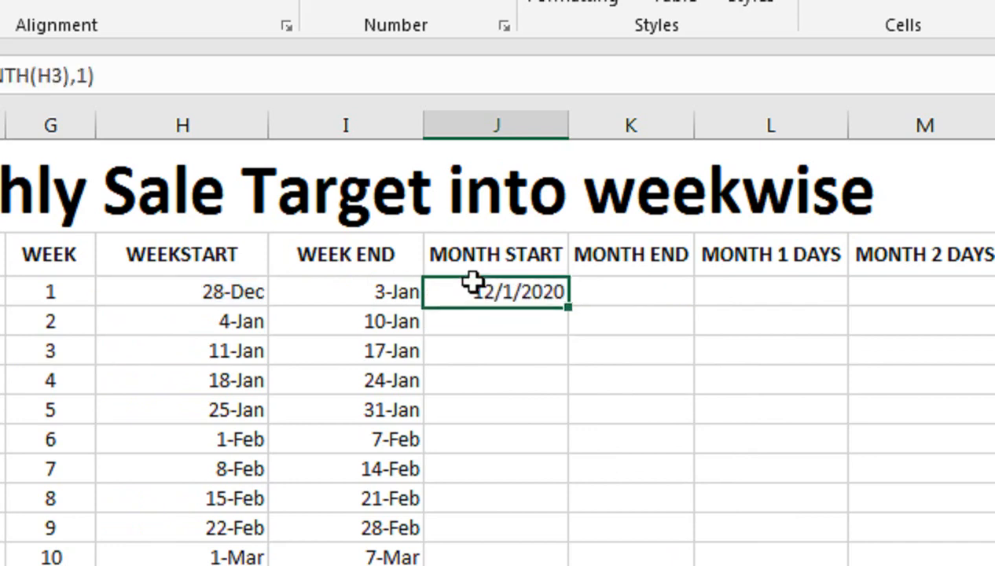
double_click(566, 302)
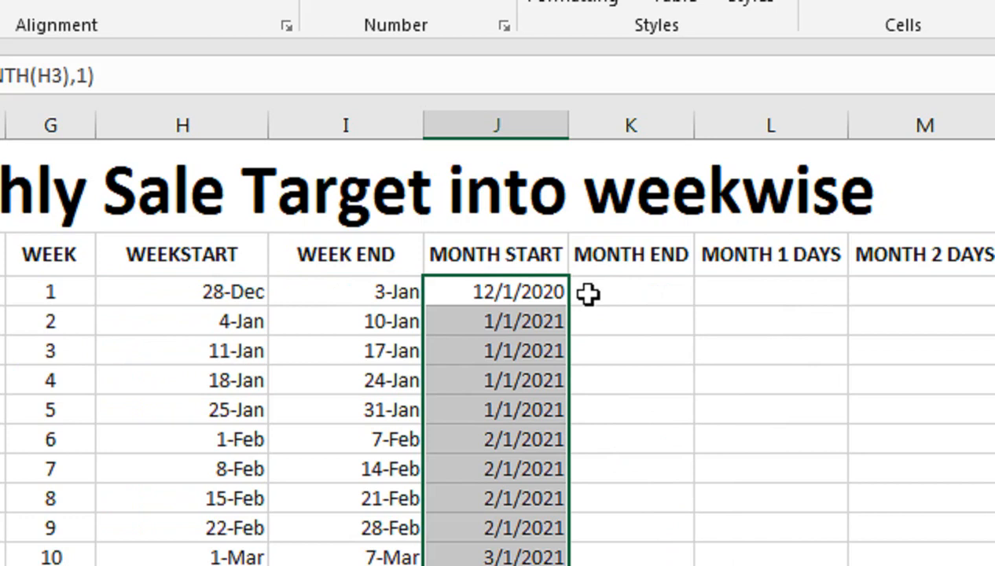
- In K3, enter =DATE(YEAR(I3),MONTH(I3),1) for the month end and fill it down the column
left_click(620, 285)
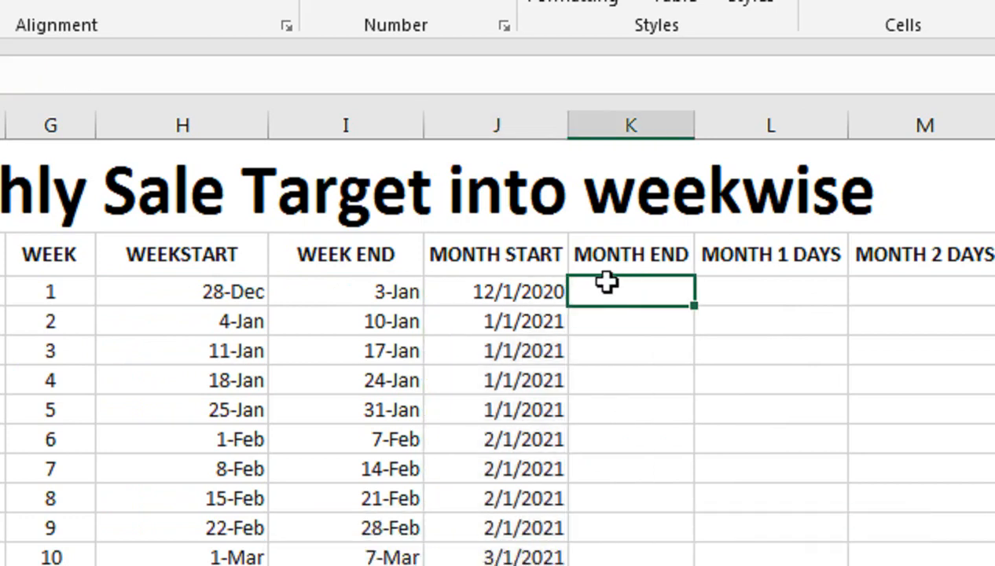
type("DA")
key("BackSpace")
key("BackSpace")
type("=")
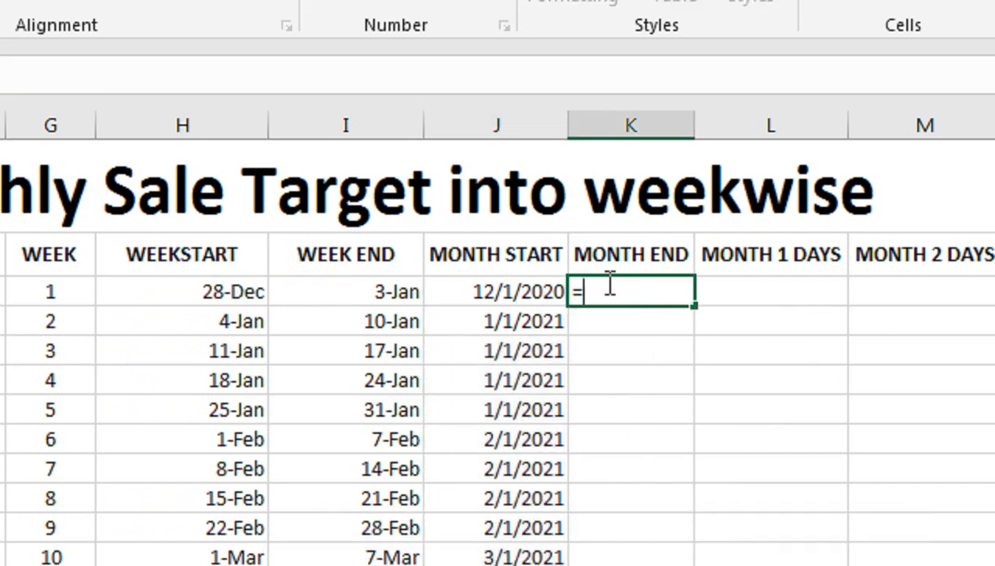
type("DATE(")
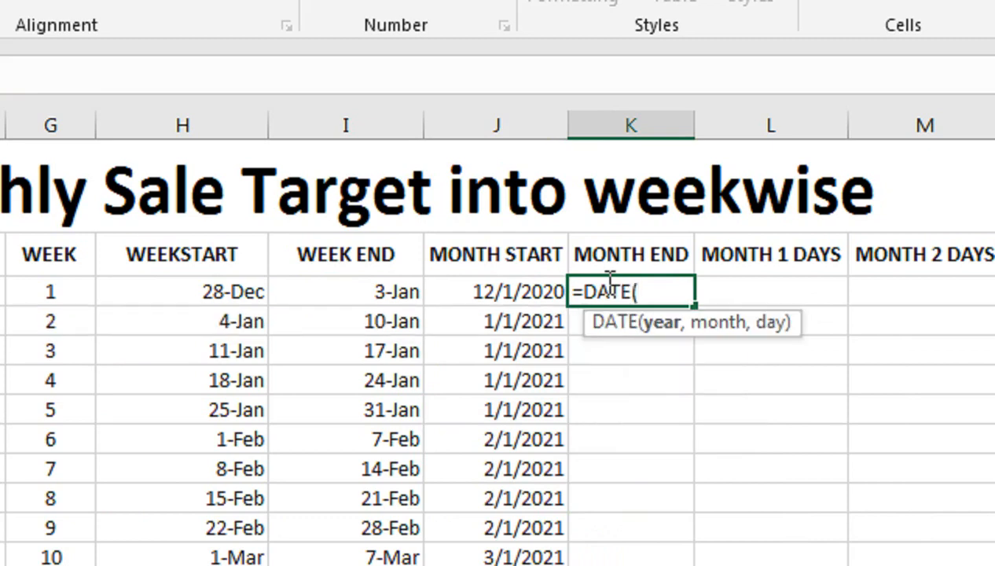
type("YEA")
key("Tab")
key("Left")
key("Left")
key("Right")
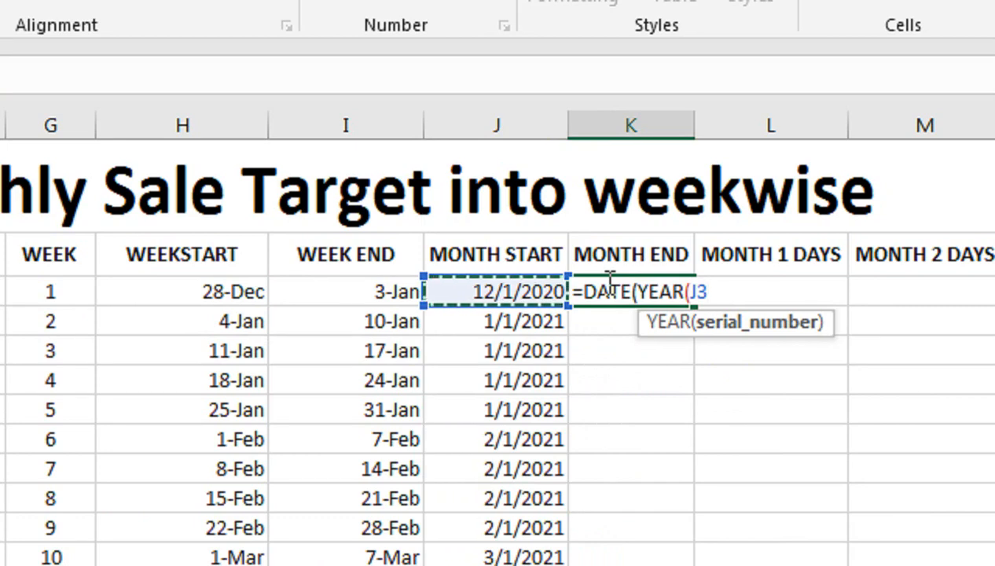
key("Left")
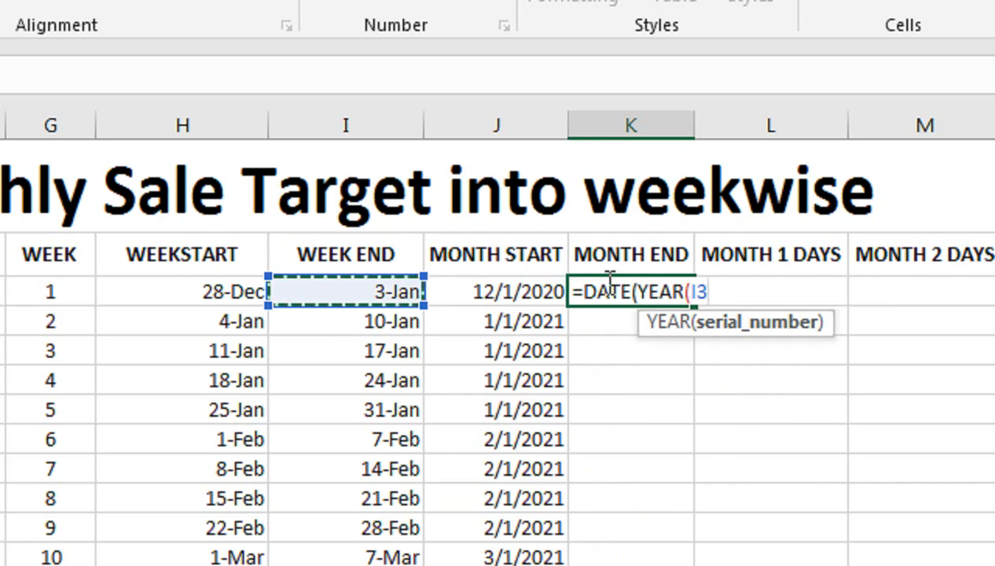
type(")")
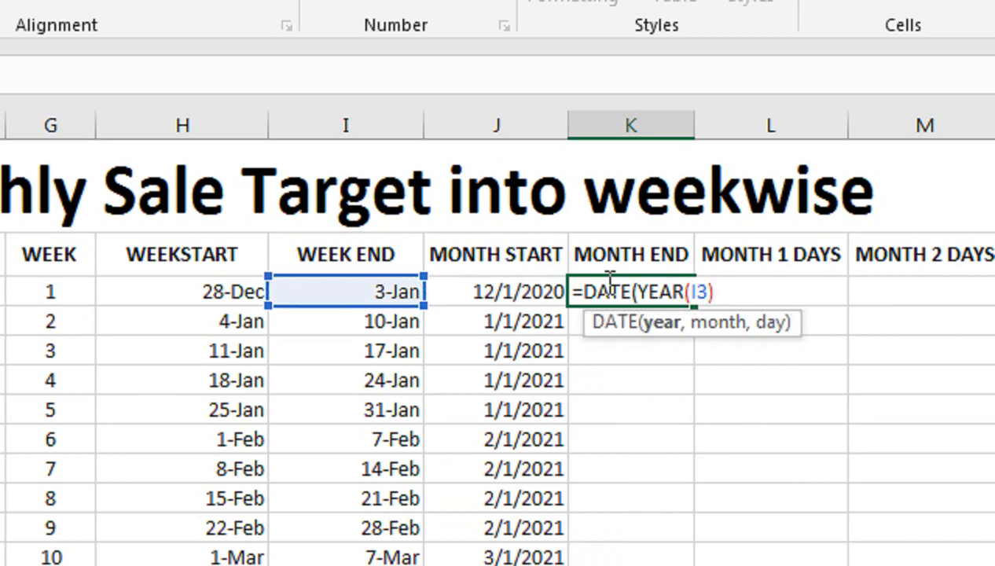
type(",MO")
key("Down")
key("Down")
key("Down")
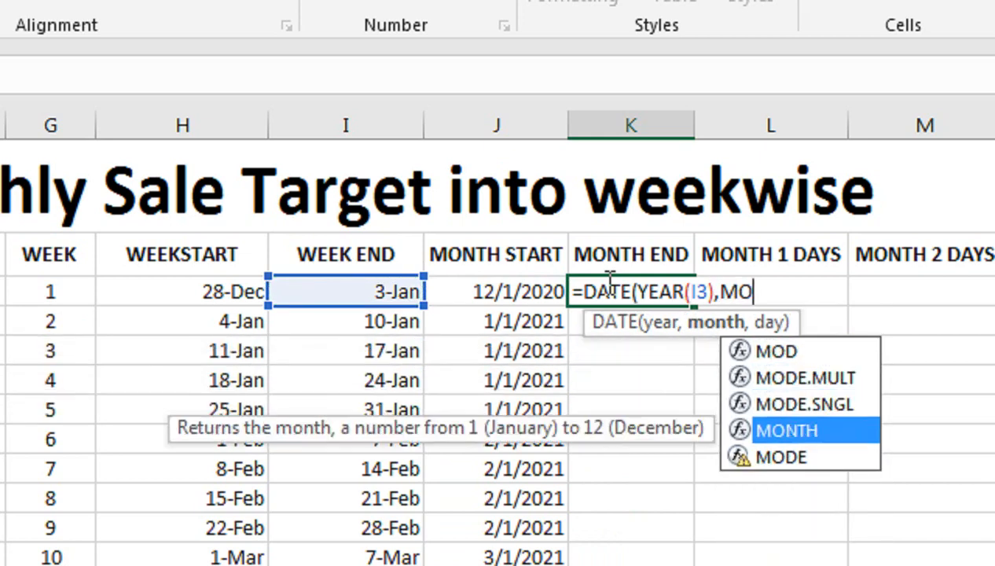
key("Tab")
key("Left")
key("Left")
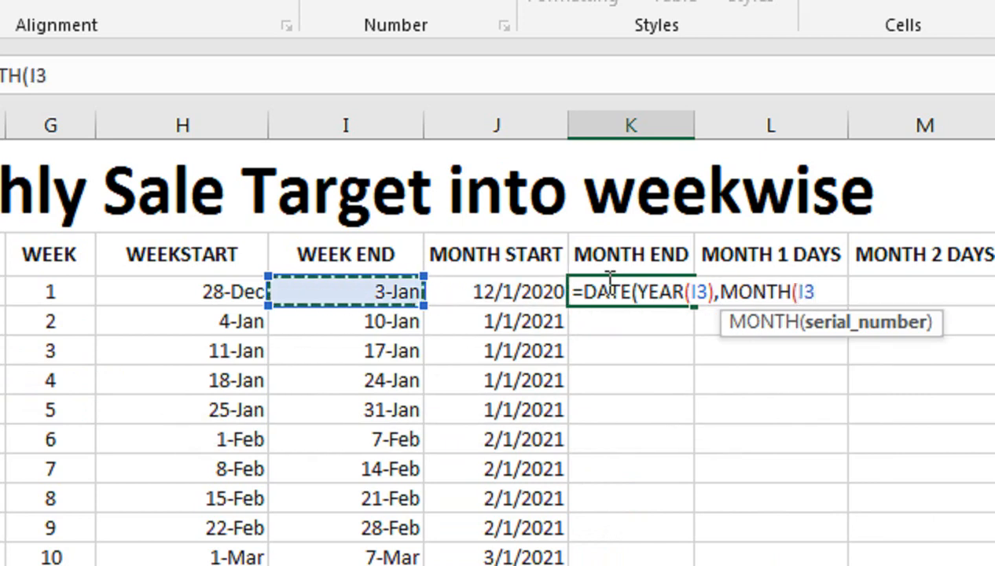
type(")")
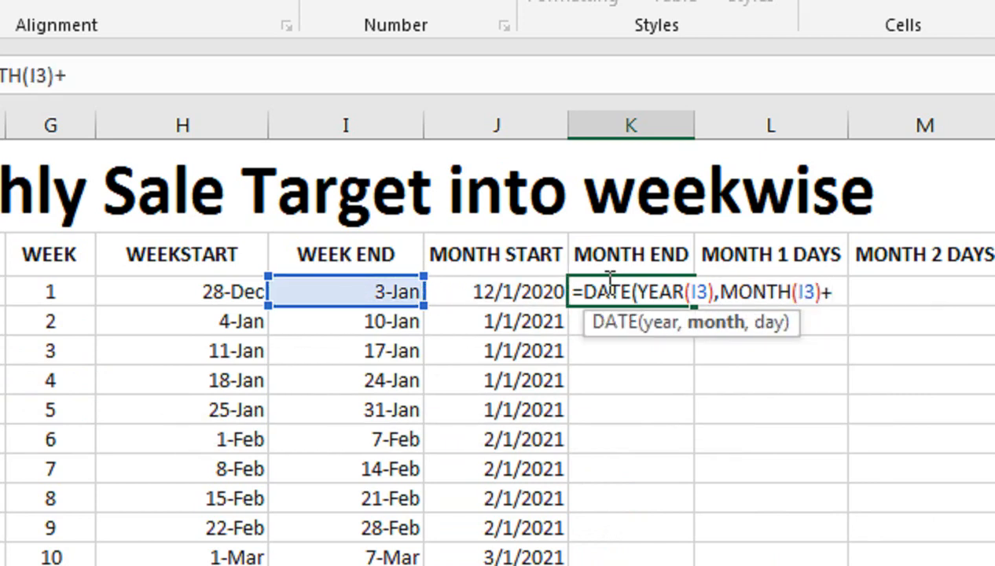
type(",")
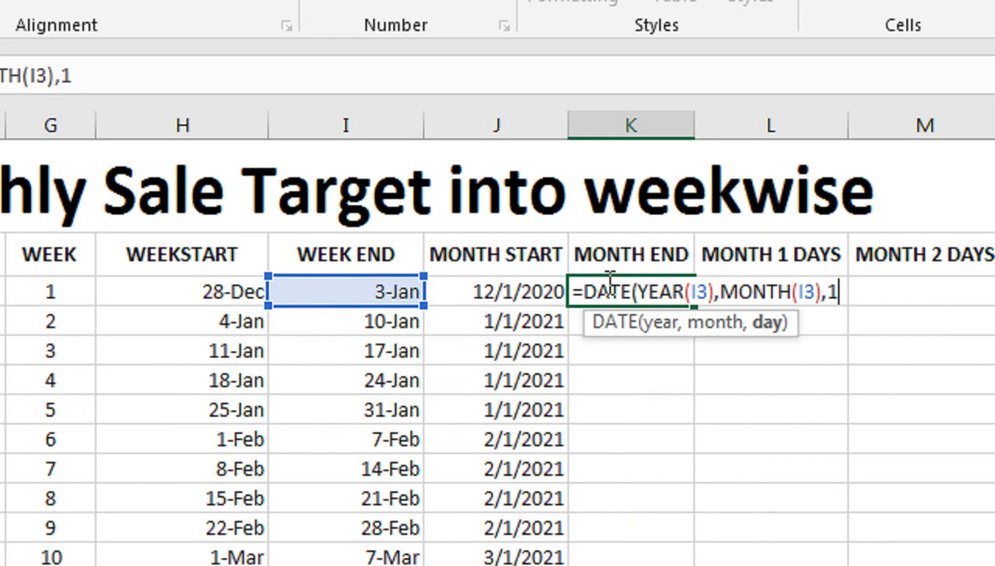
type("1)")
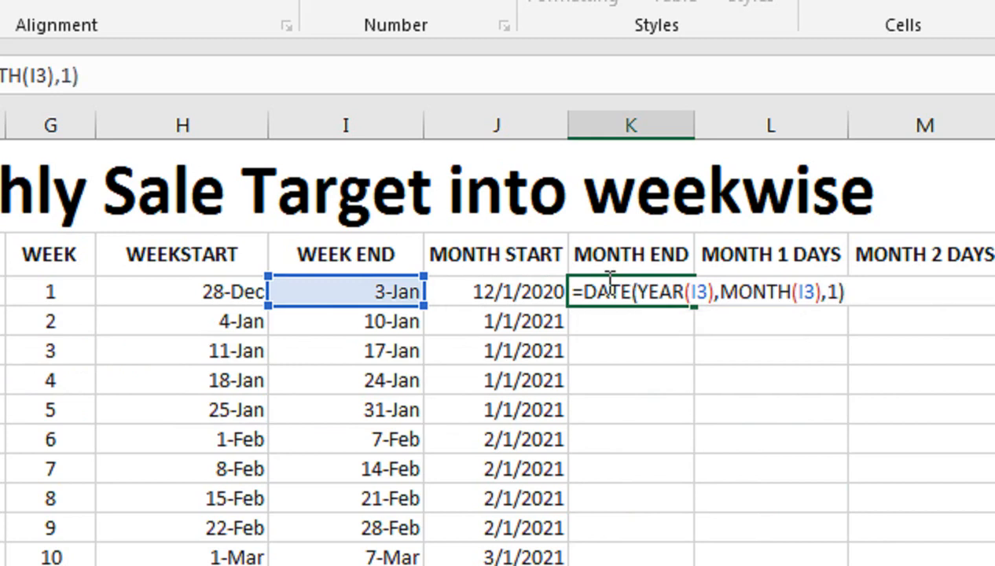
key("Return")
left_click(609, 294)
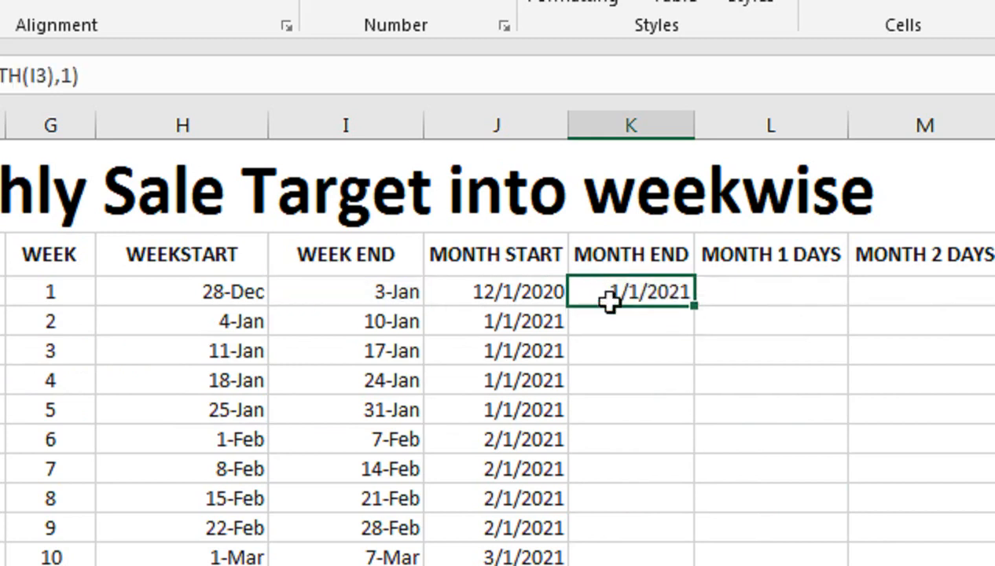
double_click(694, 306)
- In M3, enter =IF(J3<>K3,DAY(I3),0) for the month 2 days and fill it down the column
left_click(735, 295)
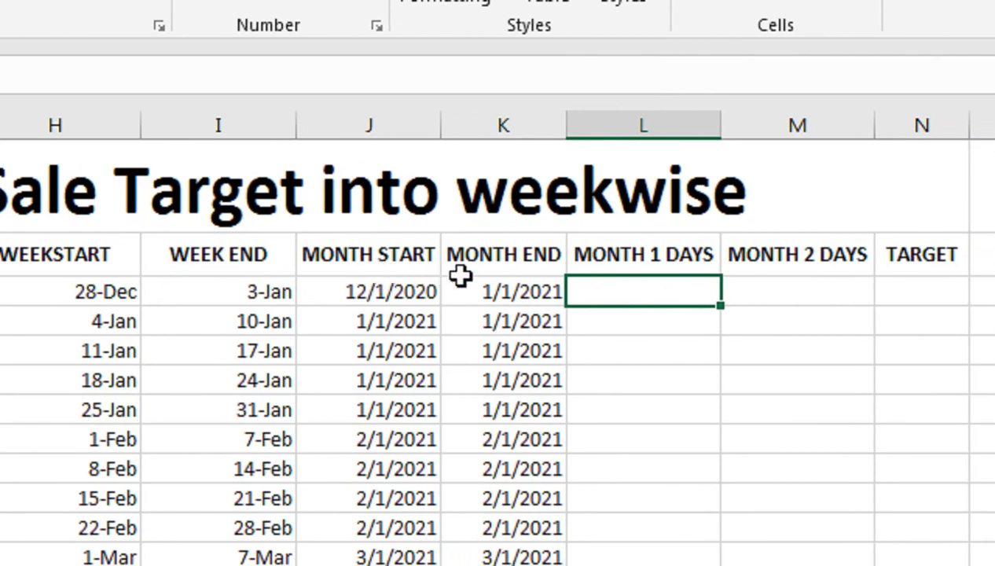
left_click(752, 288)
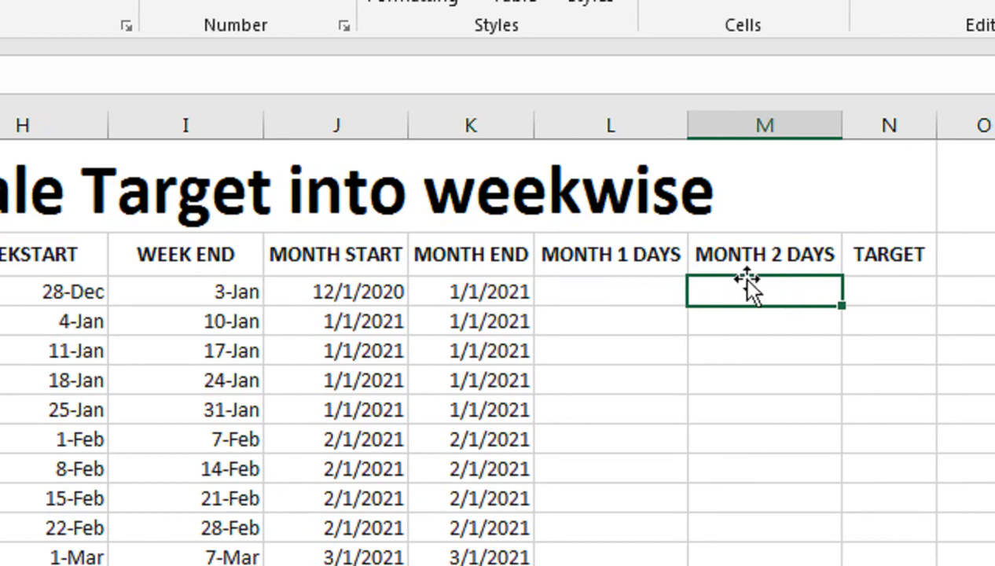
type("=IF(")
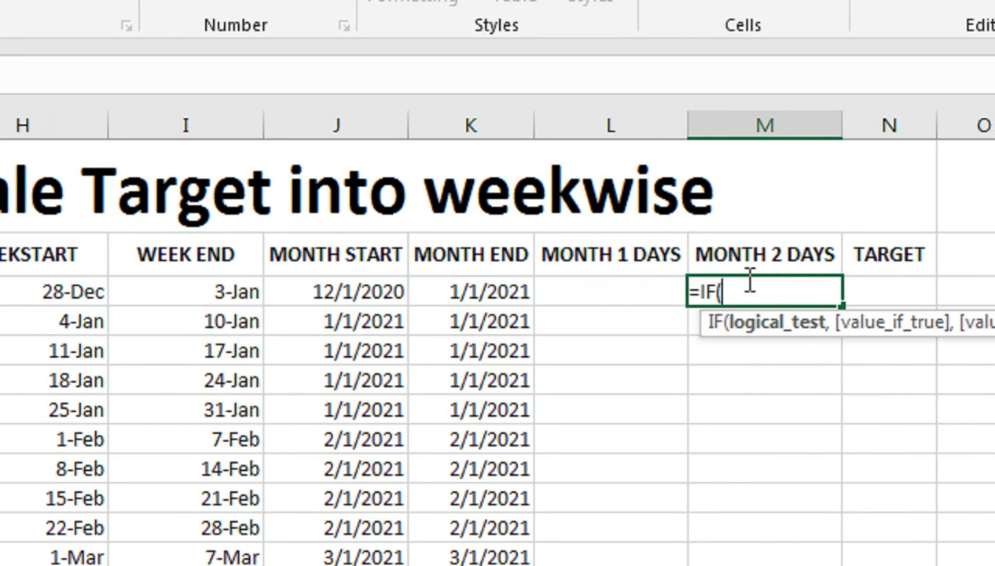
key("Left")
key("Left")
key("Left")
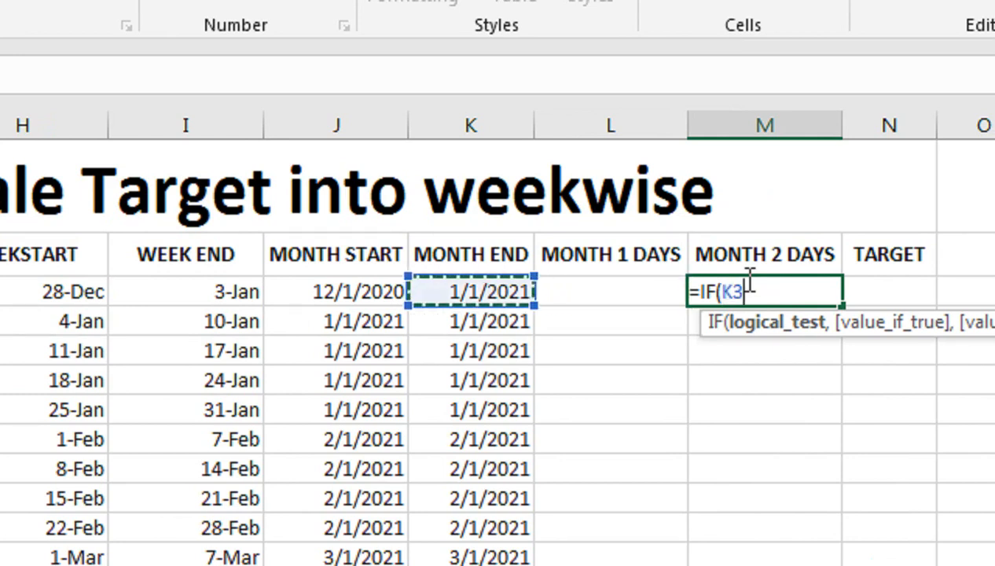
type("<")
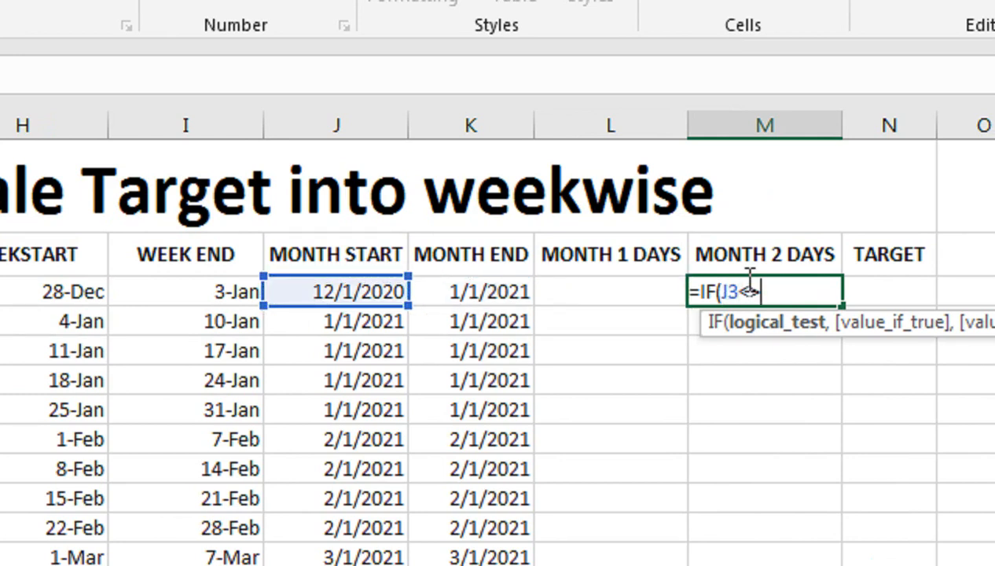
type(">")
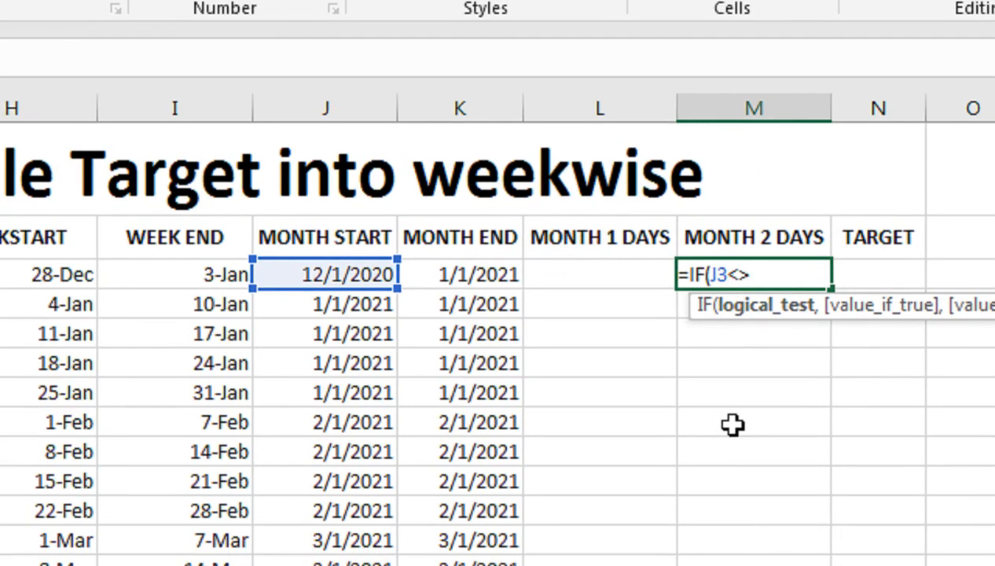
key("Left")
key("Left")
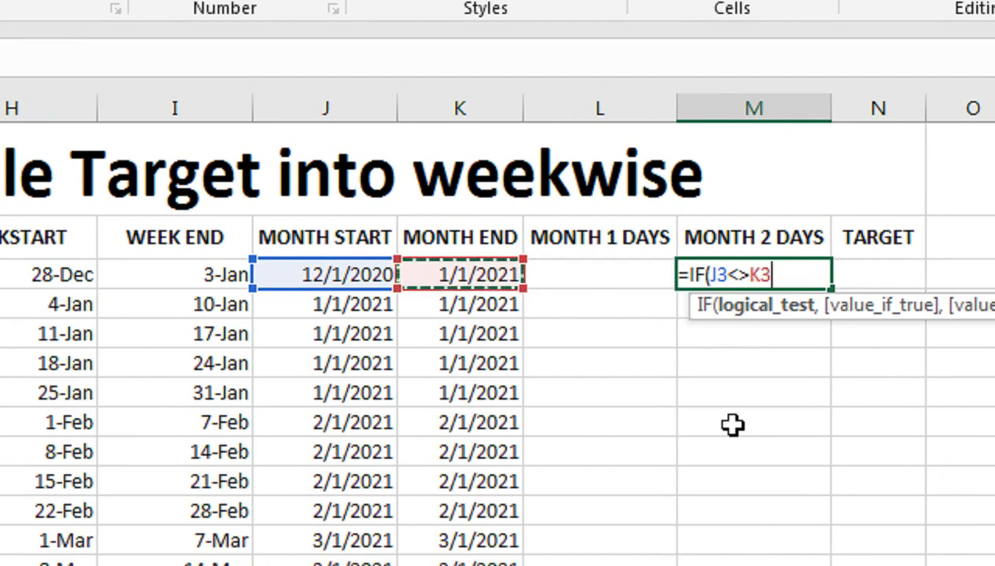
type(",DAY(")
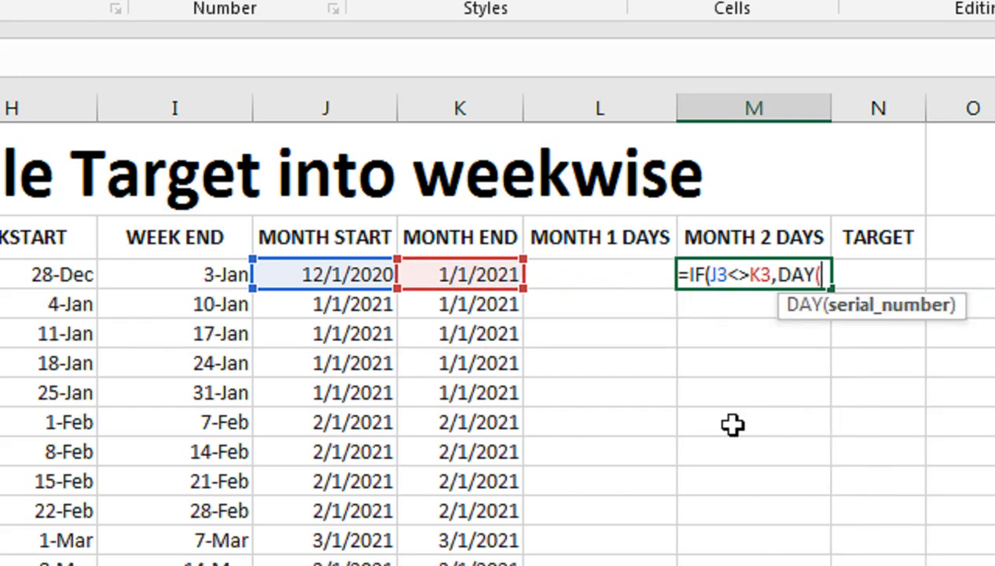
key("Left")
key("Left")
key("Left")
key("Left")
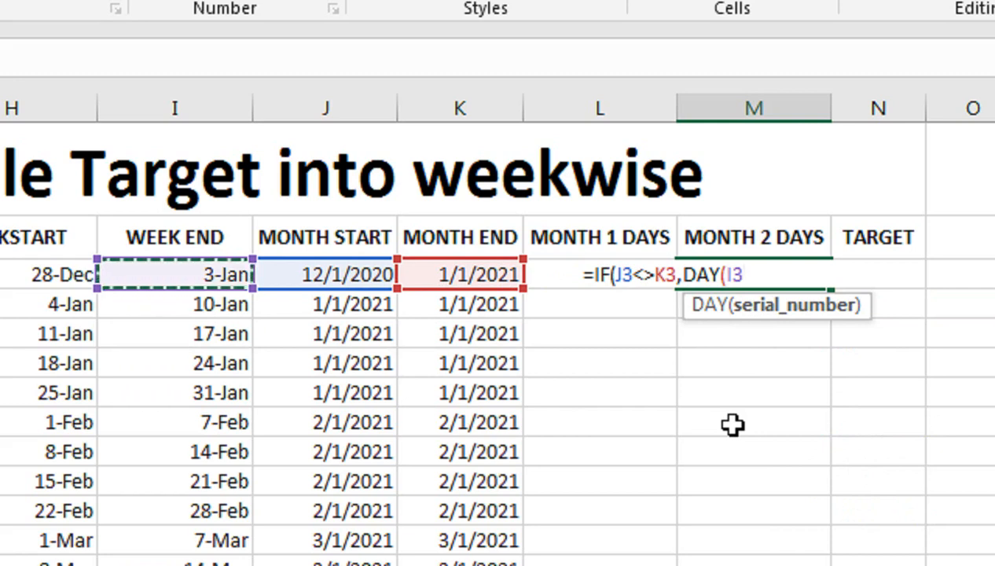
type("),0")
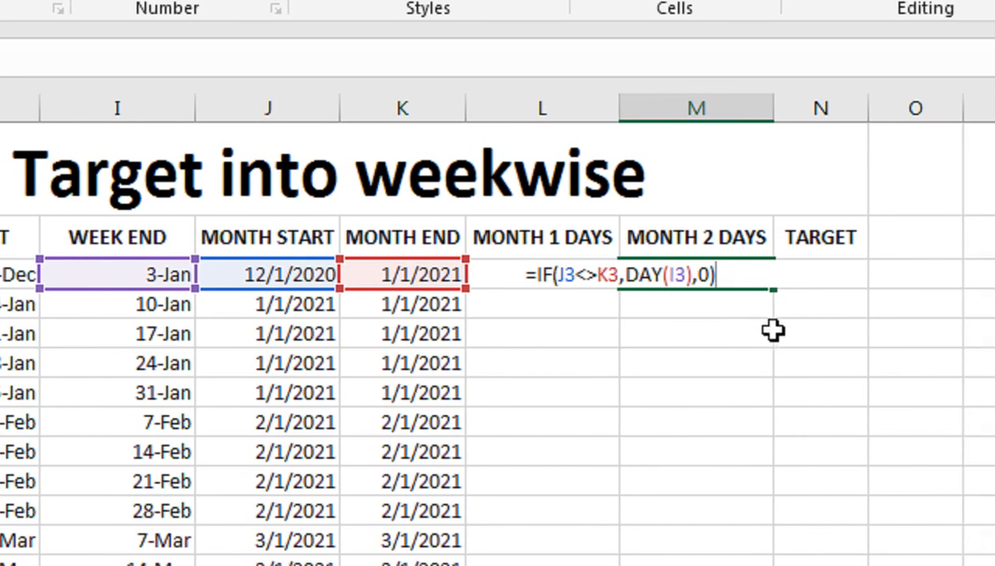
key("Return")
left_click(720, 274)
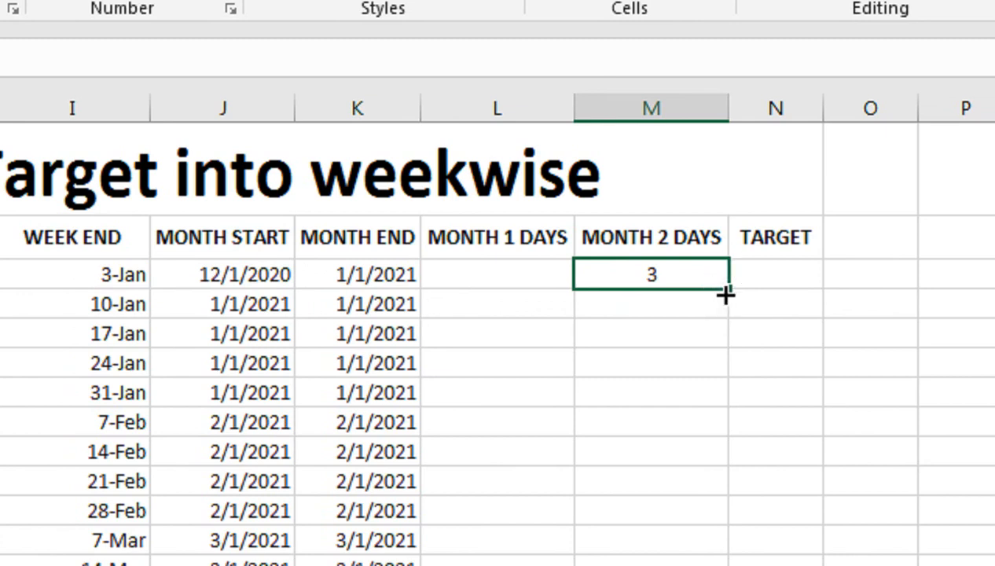
double_click(725, 294)
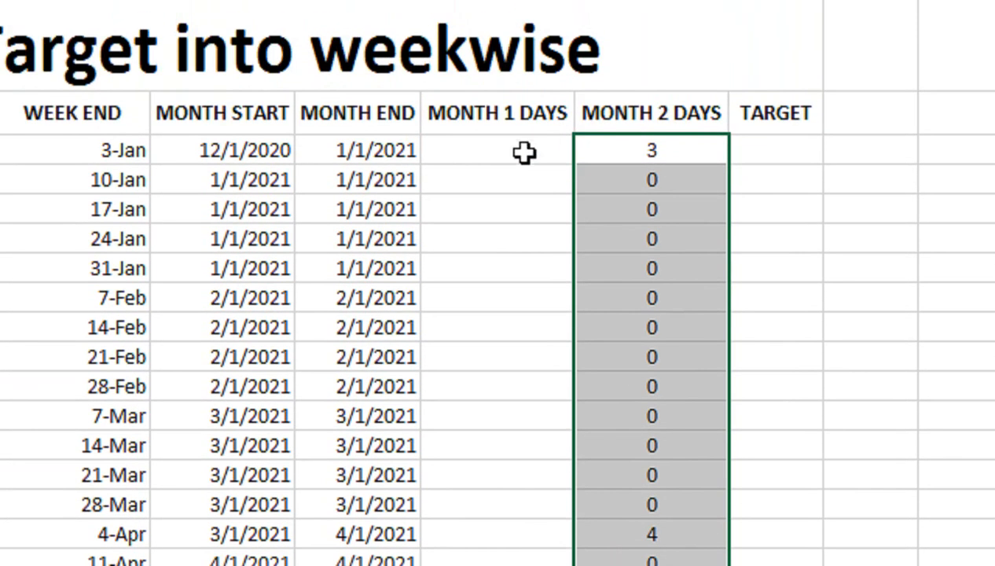
- In L3, enter =7-M3 for the month 1 days and fill it down the column
left_click(525, 28)
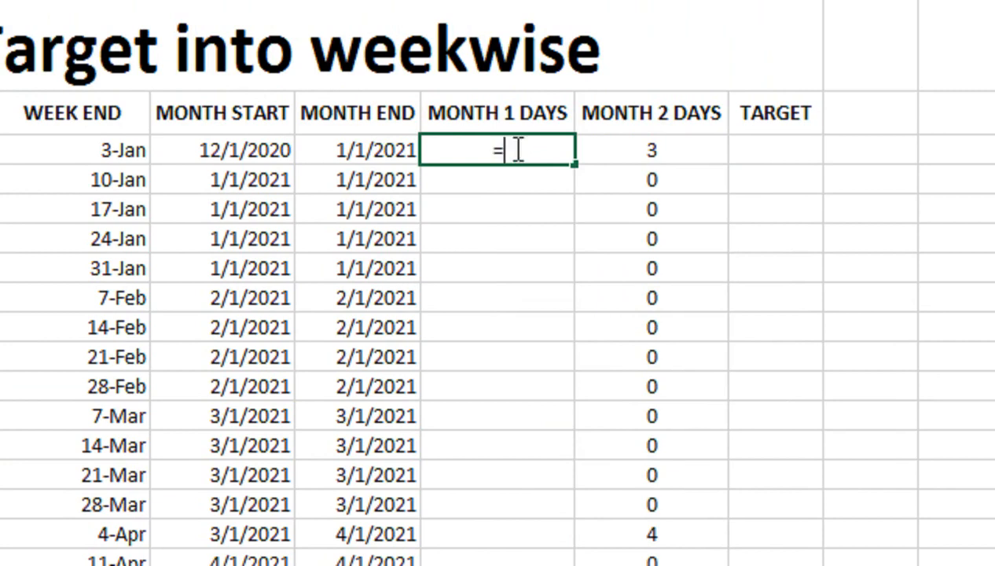
type("=")
left_click(628, 151)
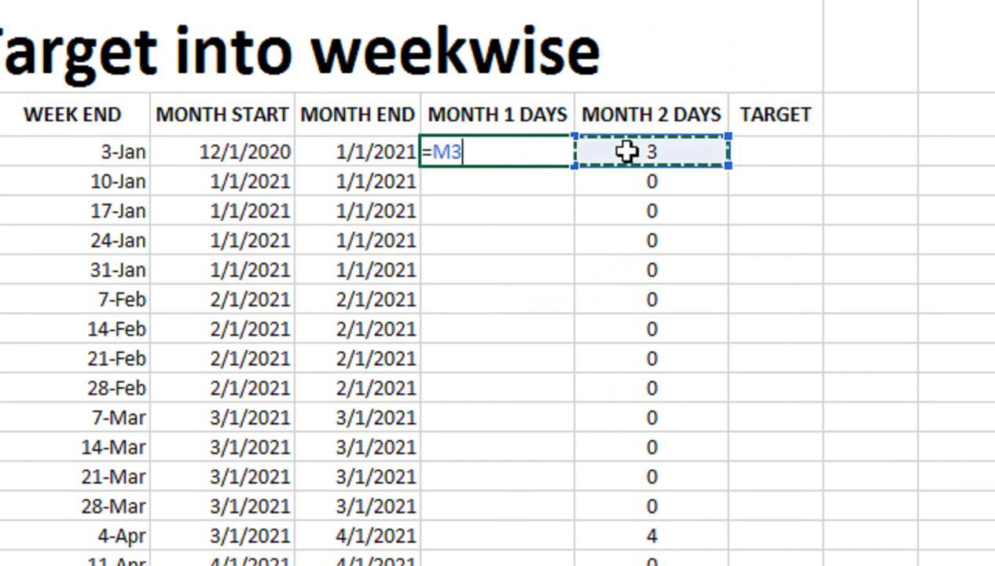
key("BackSpace")
key("BackSpace")
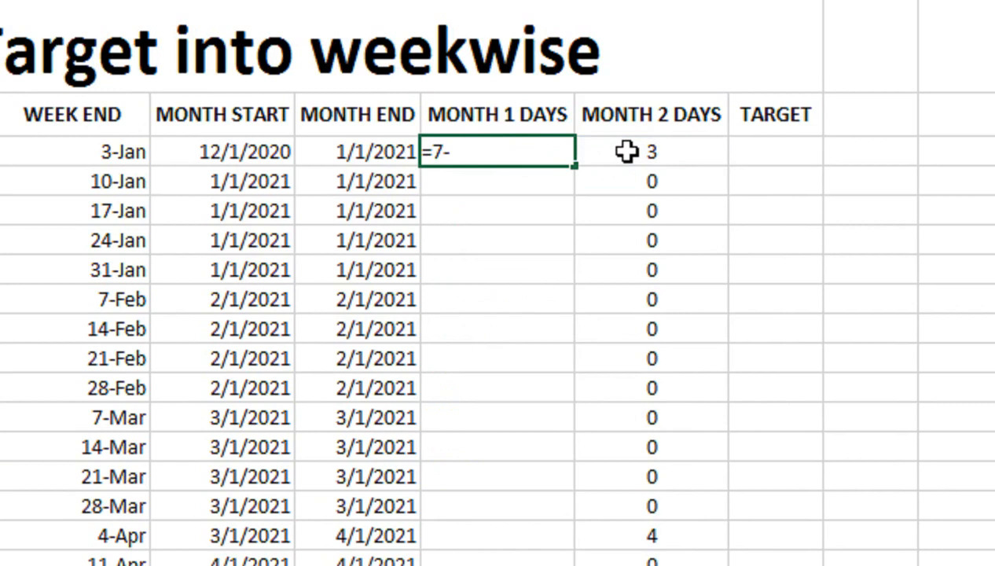
type("7-")
left_click(626, 152)
key("Return")
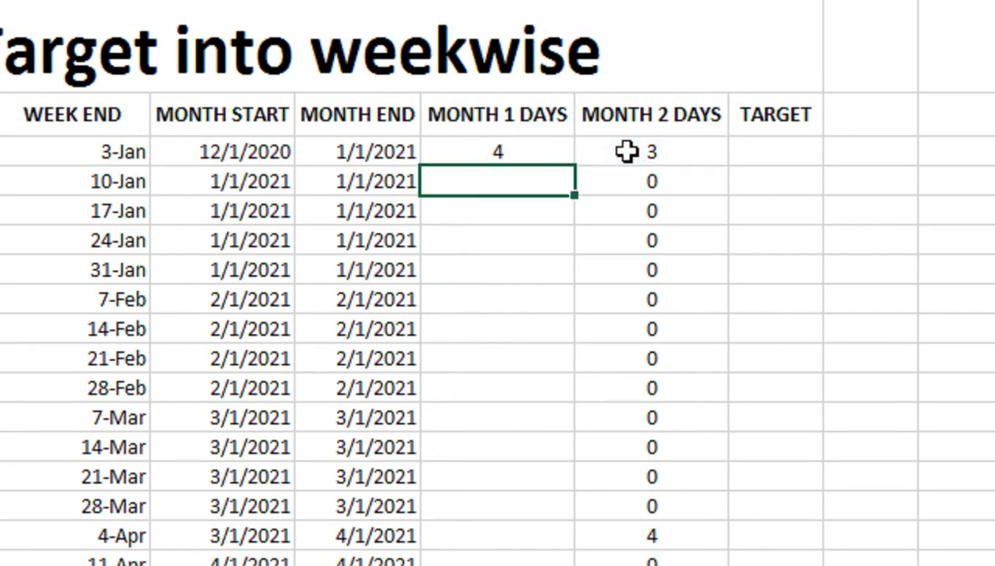
left_click(564, 157)
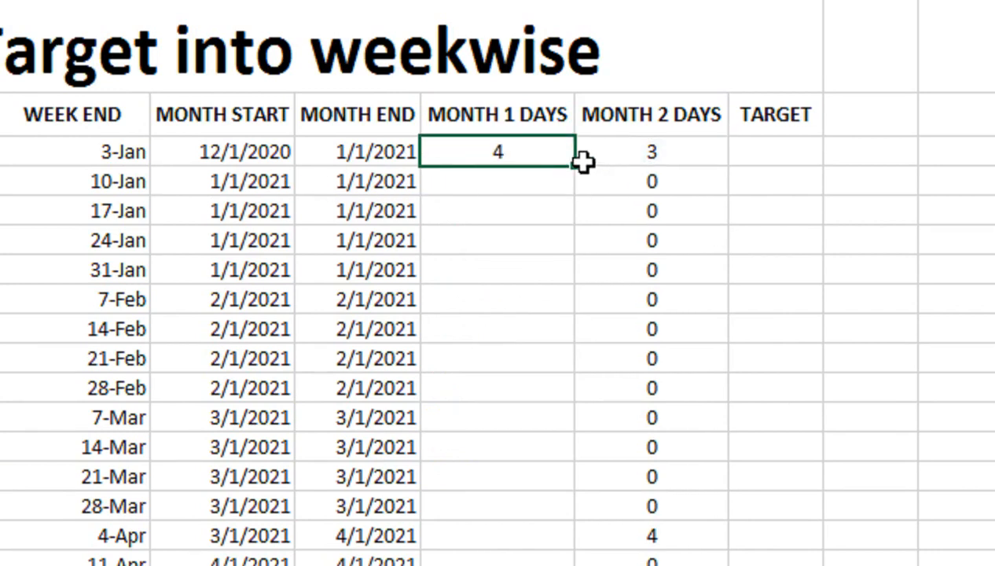
double_click(576, 166)
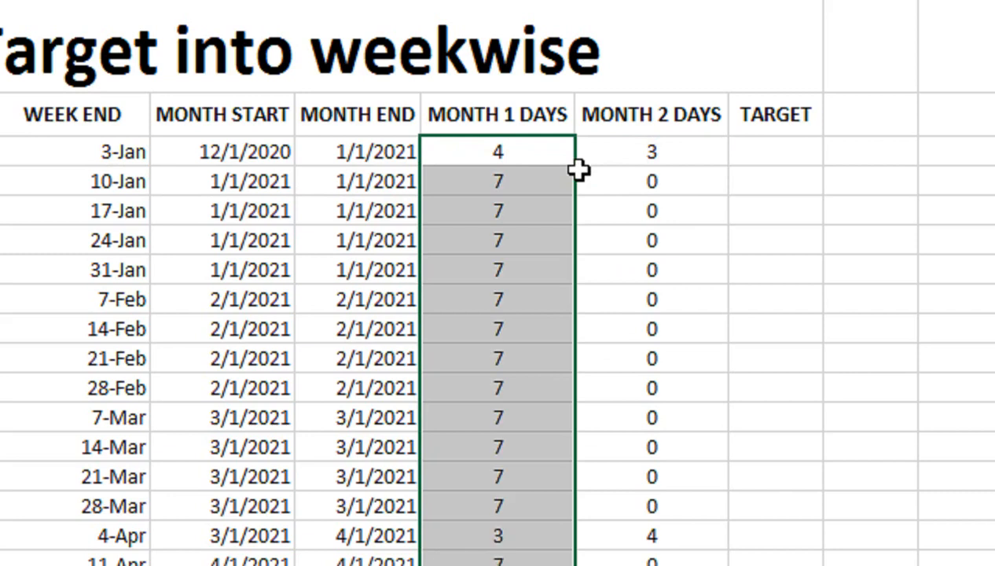
- In N3, begin the target formula with =L3*SUMIF($A$3:$A$14,J3,$D$3:$D$14) for the month 1 share
left_click(733, 156)
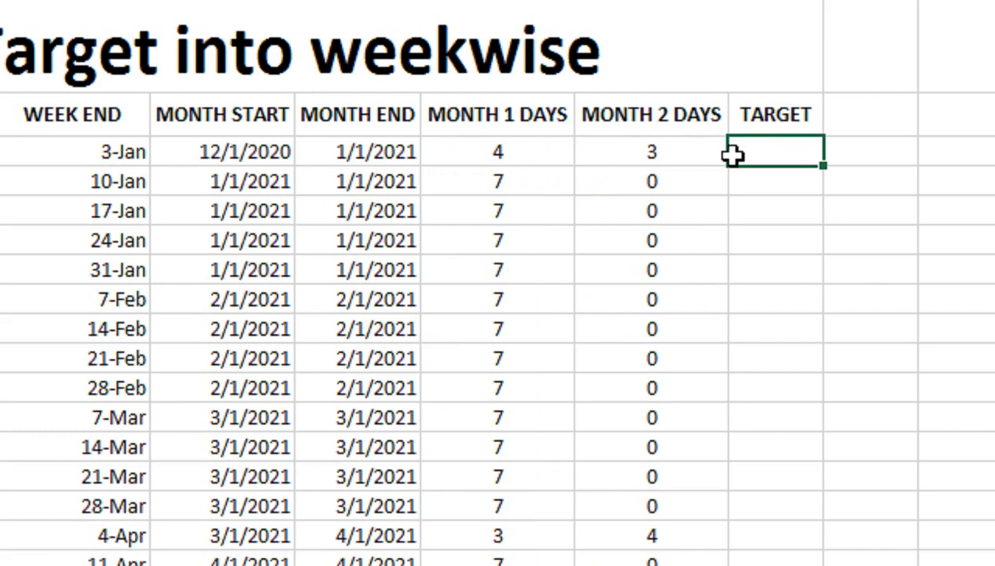
type("=")
key("Left")
key("Left")
type("*")
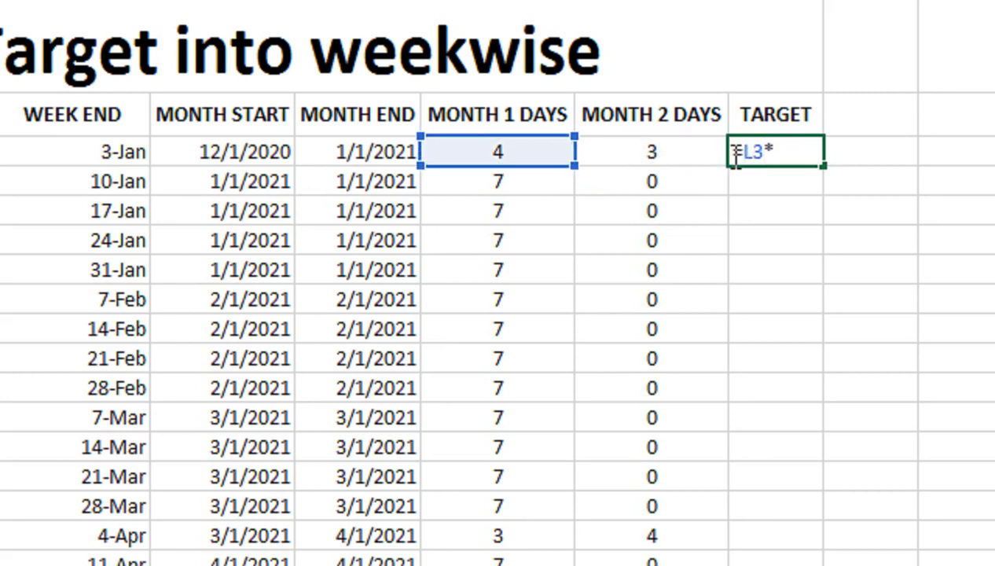
type("SUM")
key("Down")
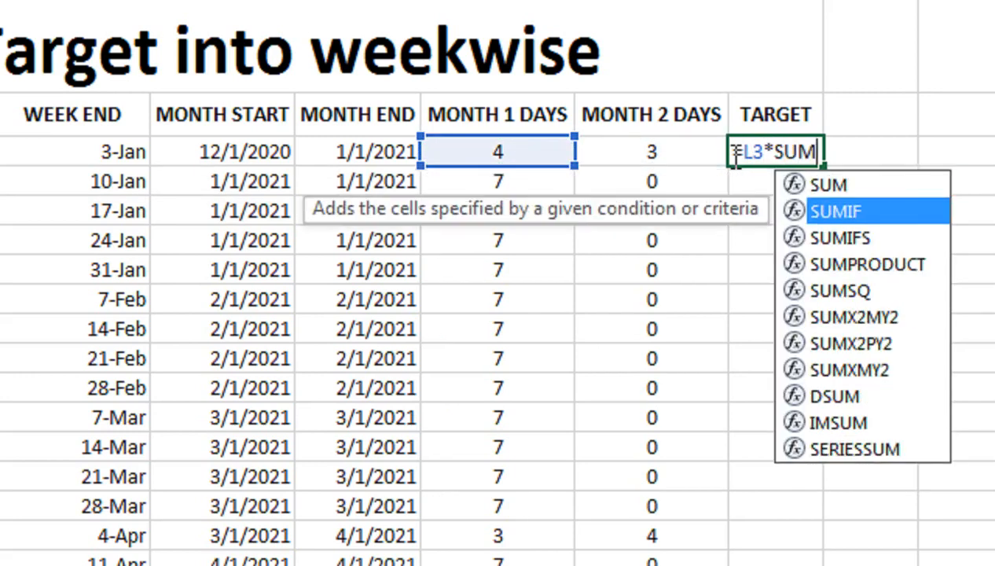
key("Tab")
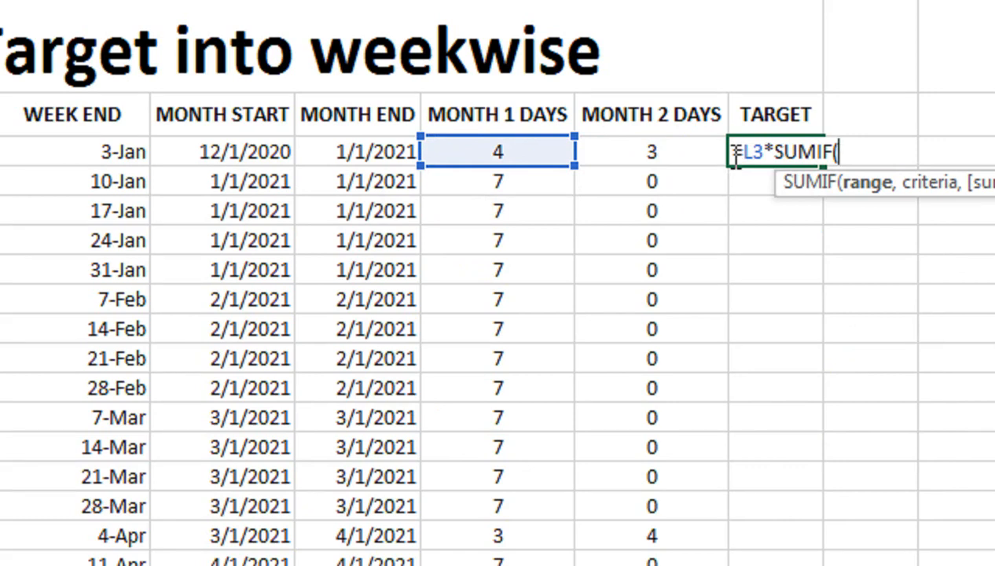
key("Left")
key("Left")
key("Left")
key("Left")
key("Left")
key("Left")
key("Left")
key("Left")
key("Left")
key("Left")
key("Left")
key("Left")
key("Left")
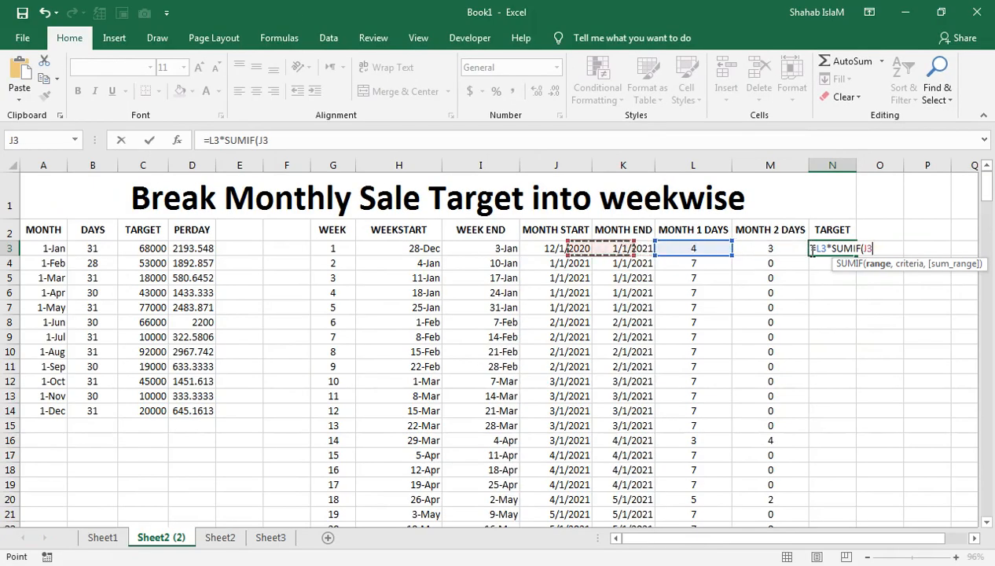
key("ctrl+shift+Down")
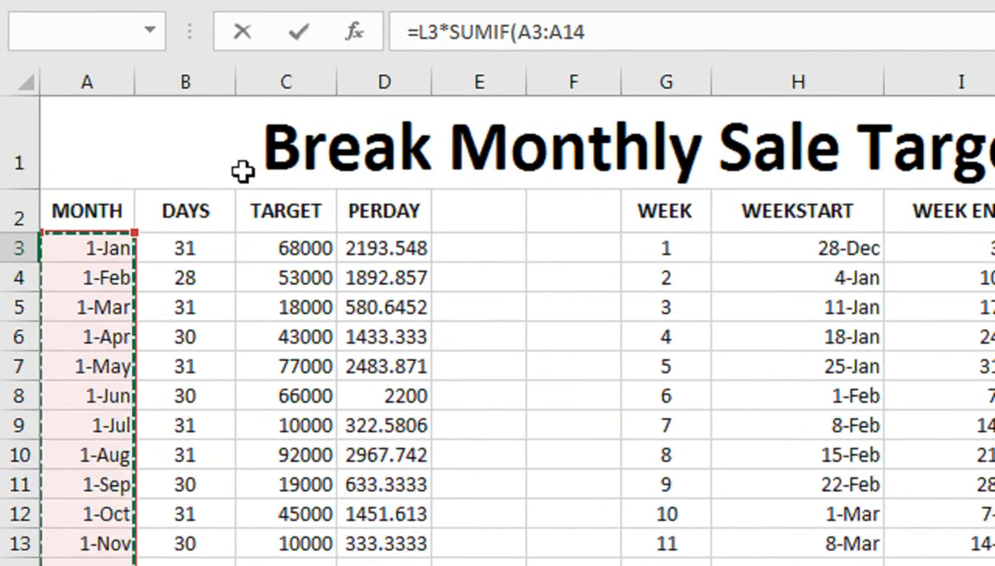
key("F4")
type(",")
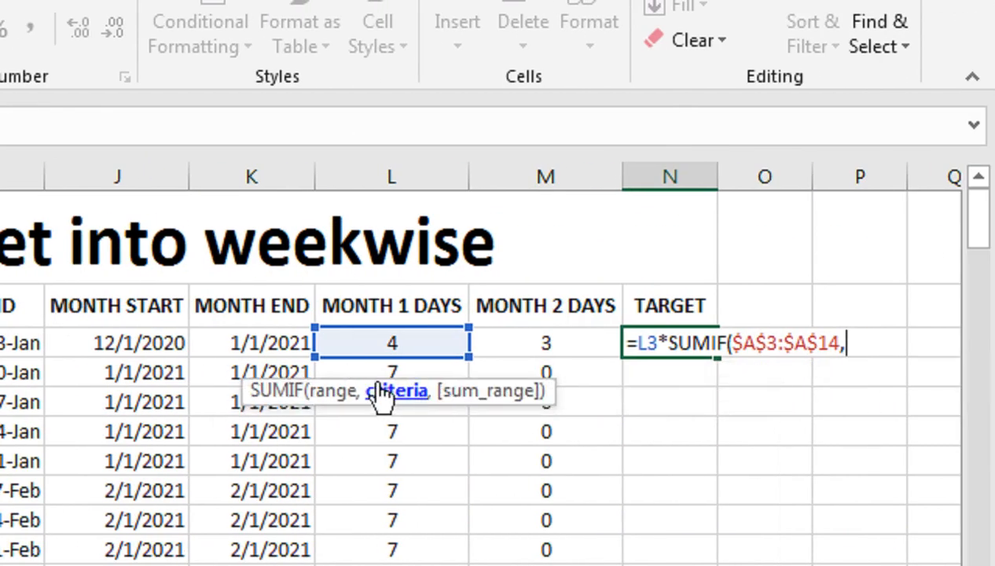
left_click(248, 339)
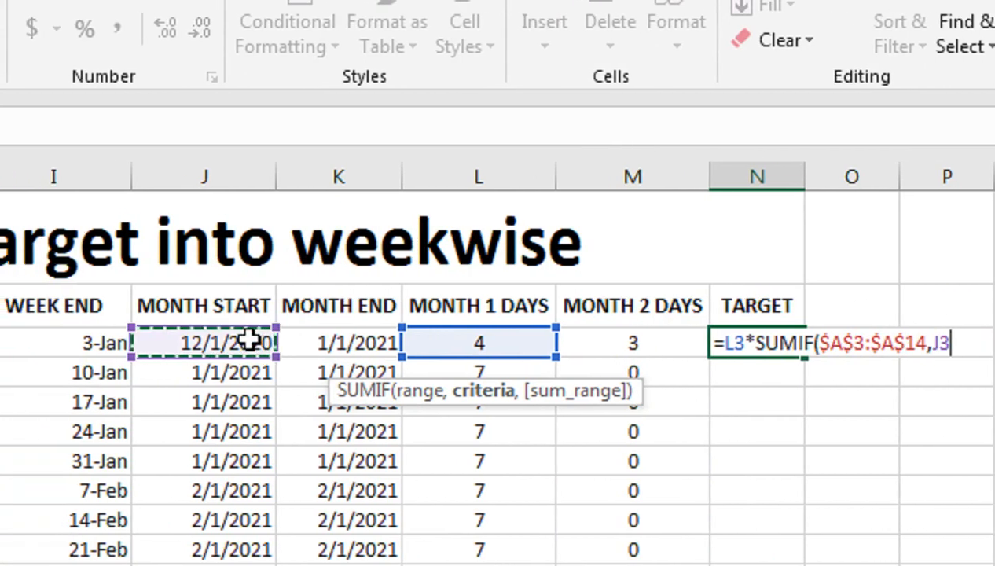
type(",")
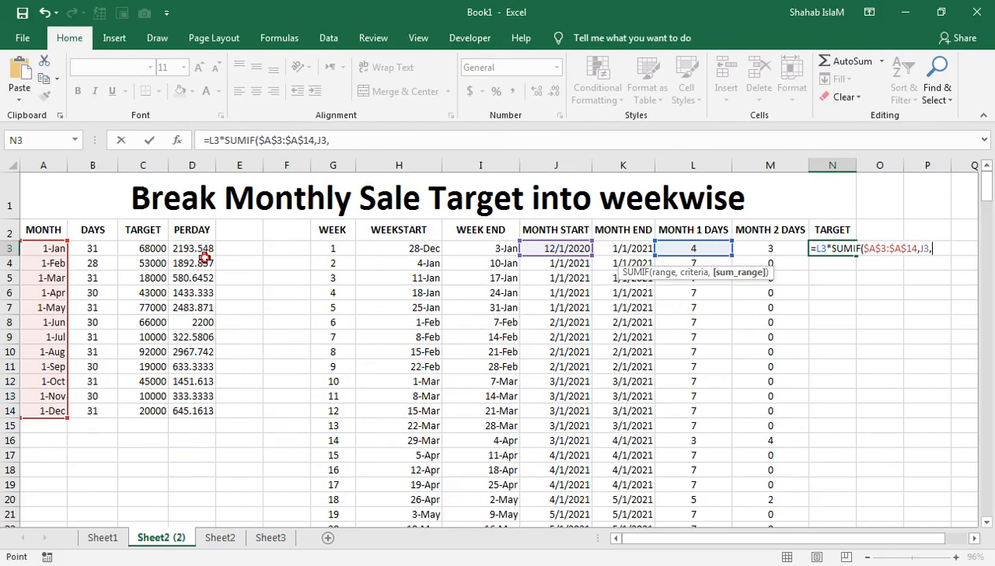
left_click_drag(203, 257, 203, 410)
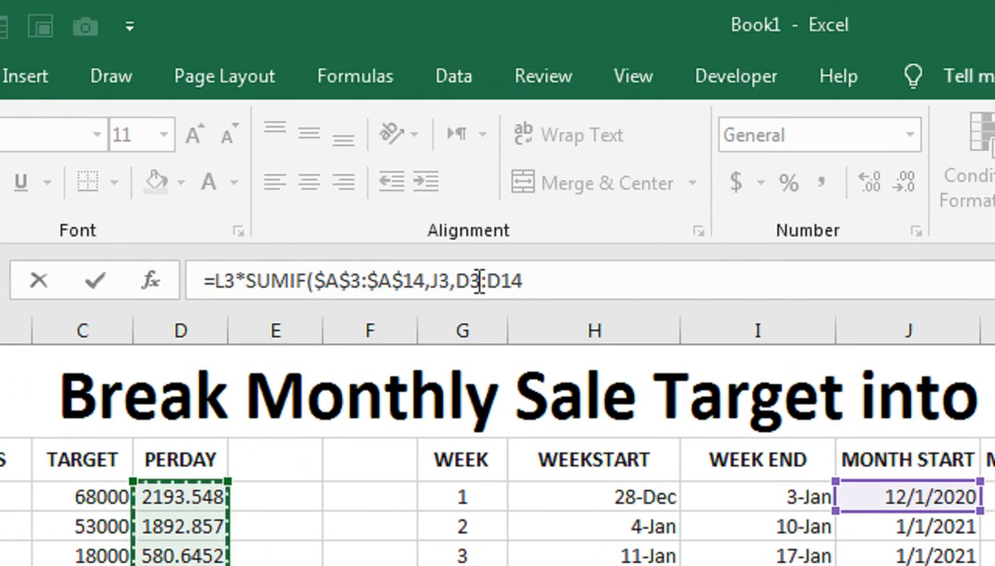
key("F4")
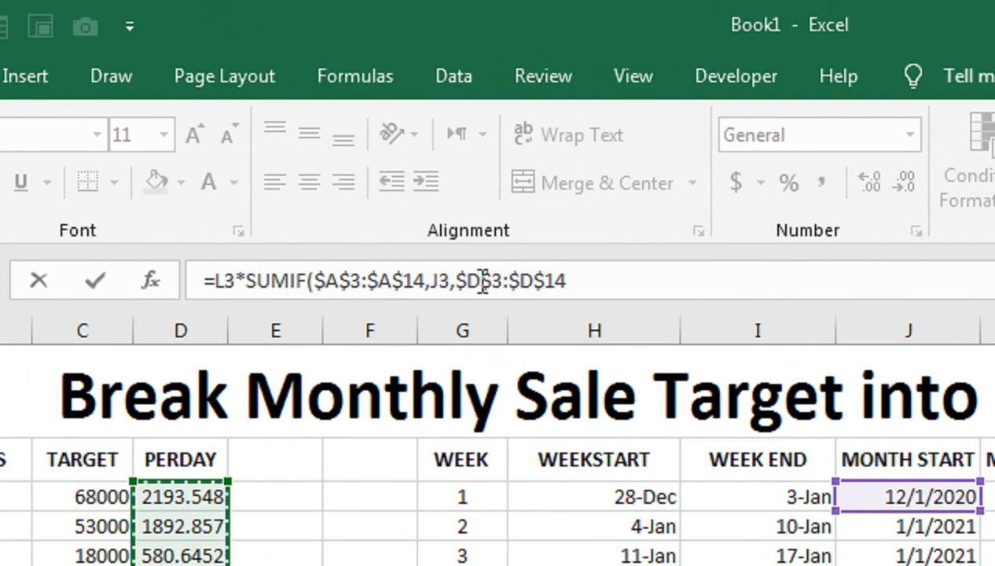
type(")+")
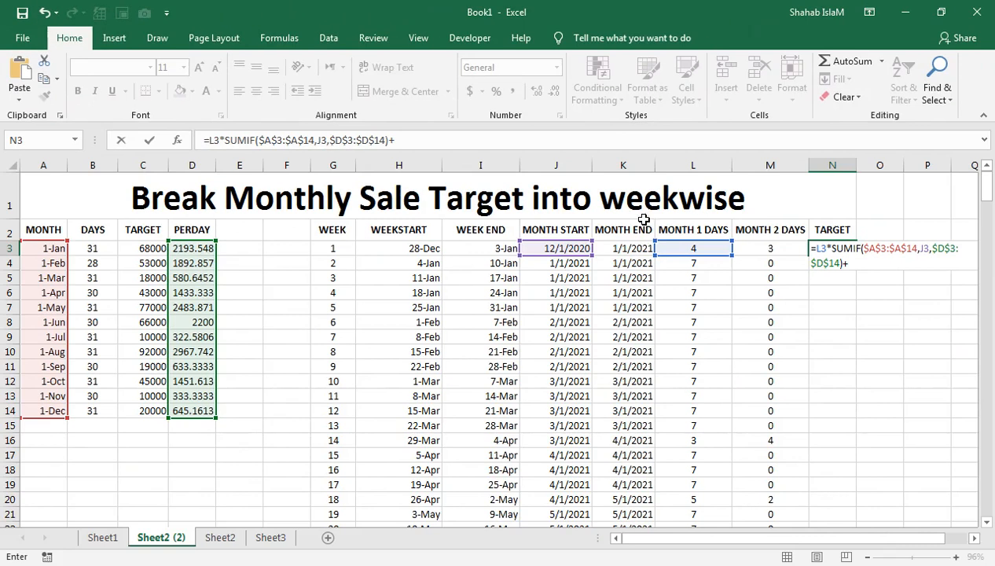
- Complete the N3 formula with +M3*SUMIF($A$3:$A$14,K3,$D$3:$D$14) and fill it down the target column
left_click(774, 252)
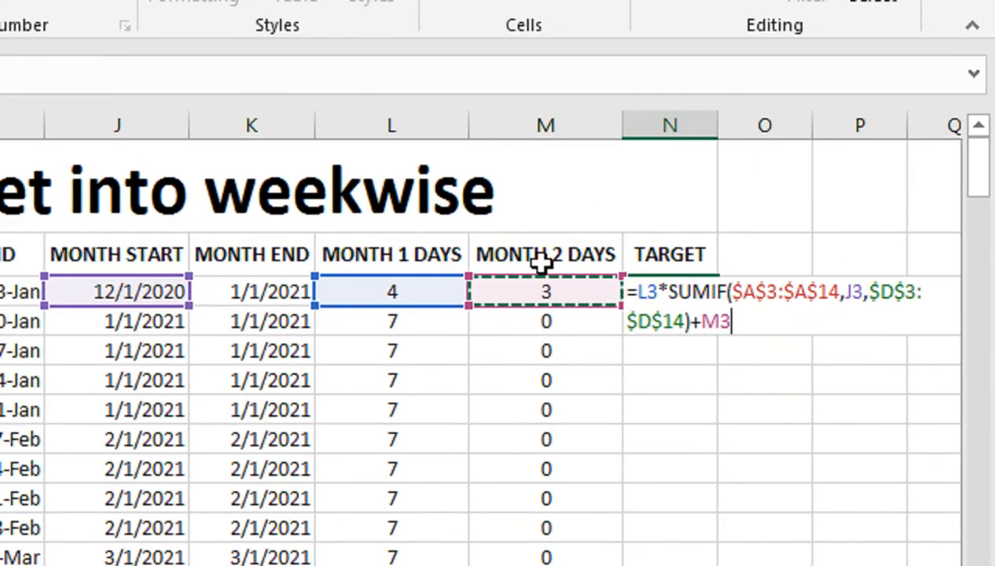
type("*")
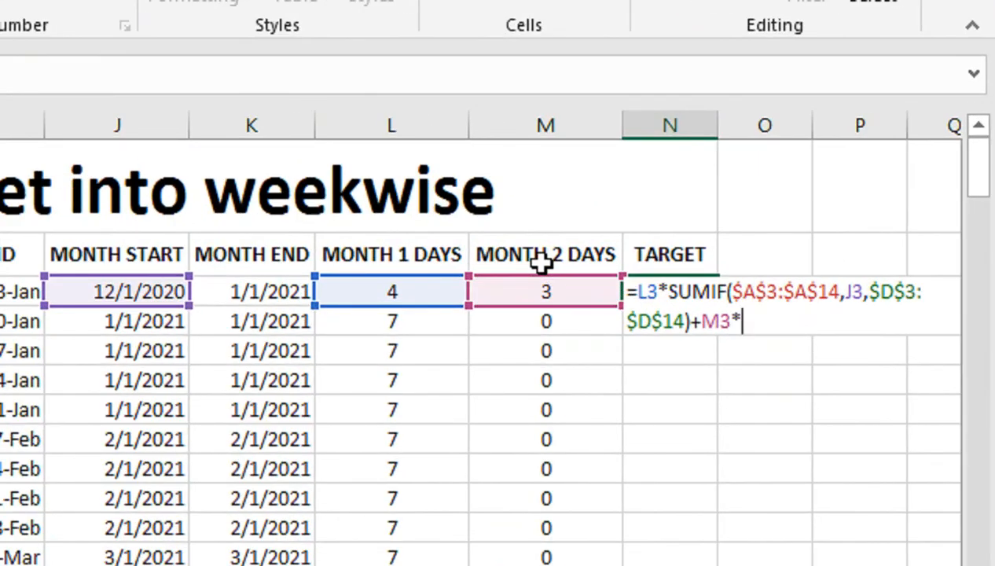
type("SUMIF(")
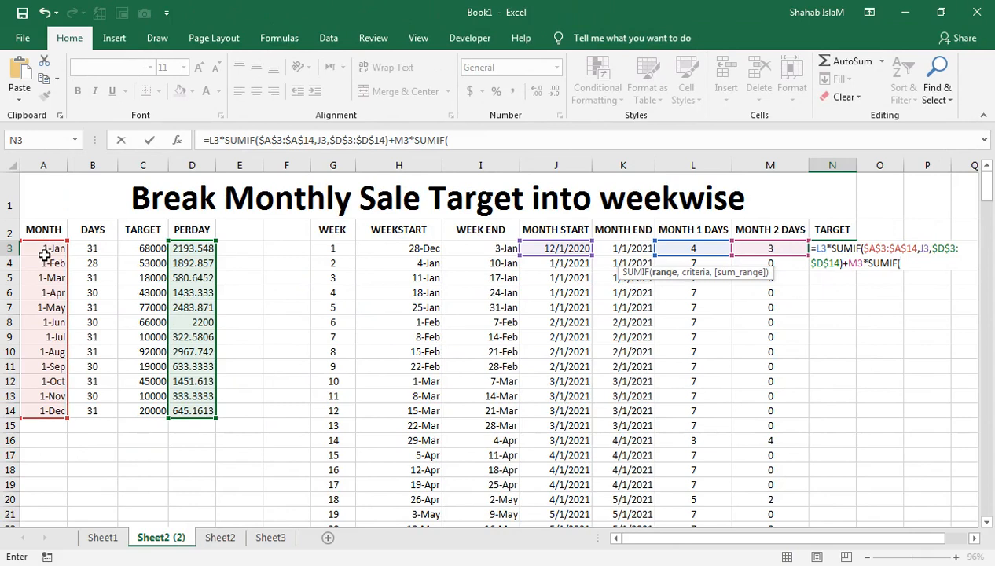
left_click_drag(43, 250, 45, 416)
type(",")
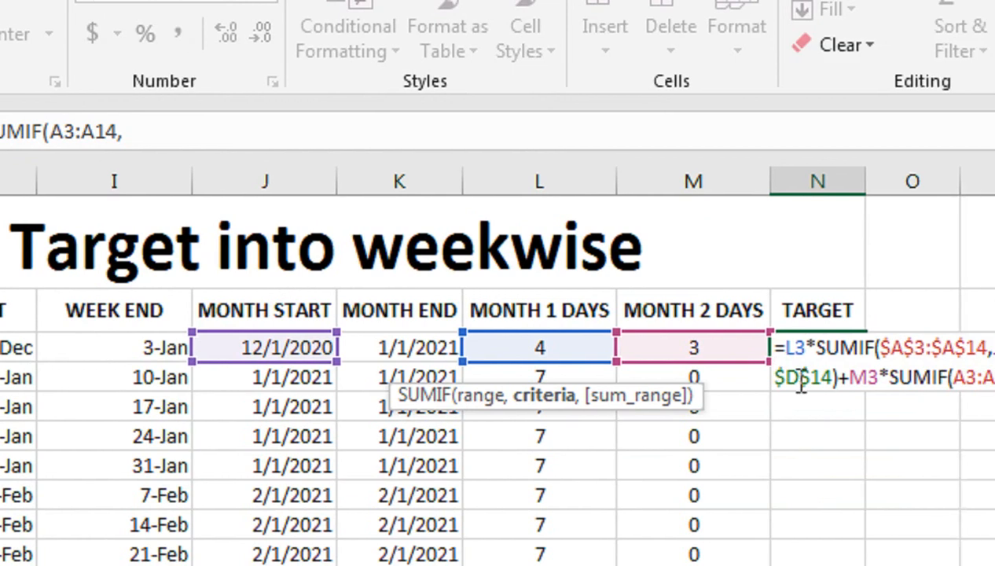
left_click(289, 348)
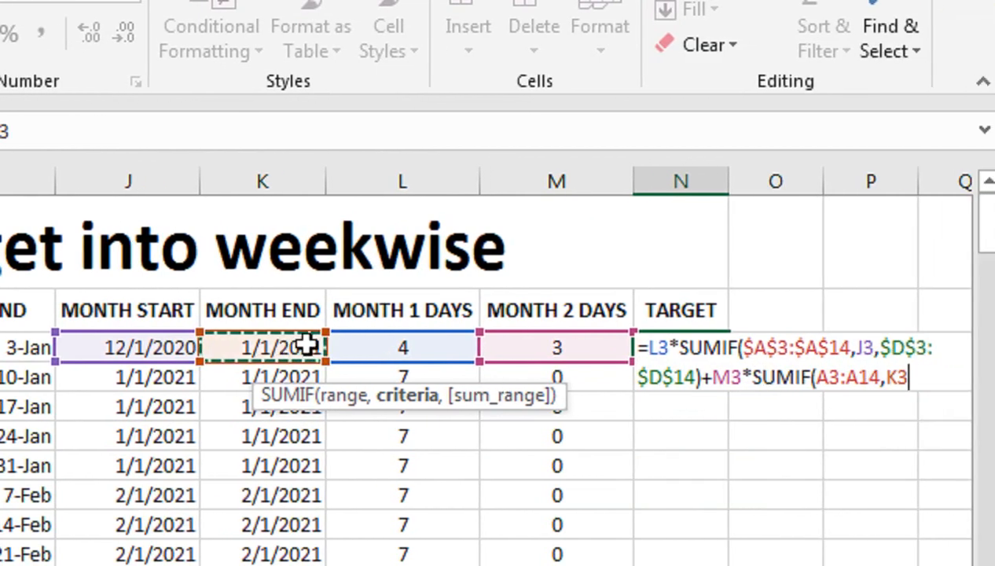
left_click_drag(870, 378, 808, 377)
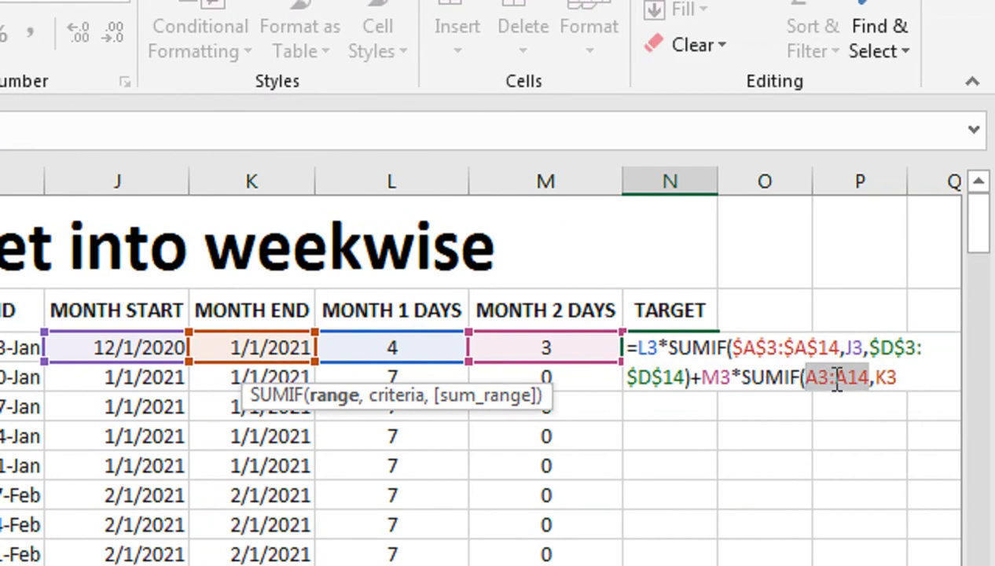
key("F4")
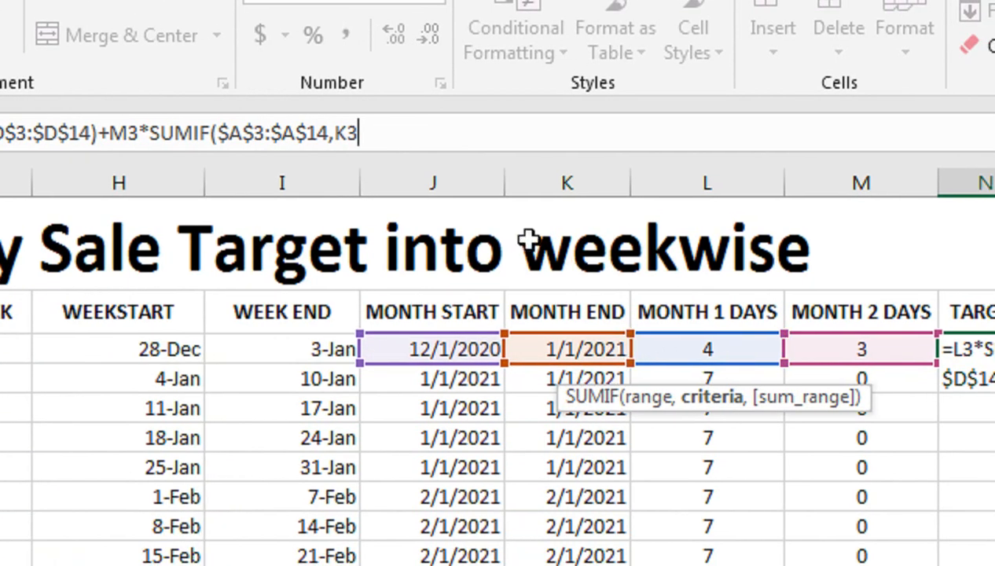
type(",")
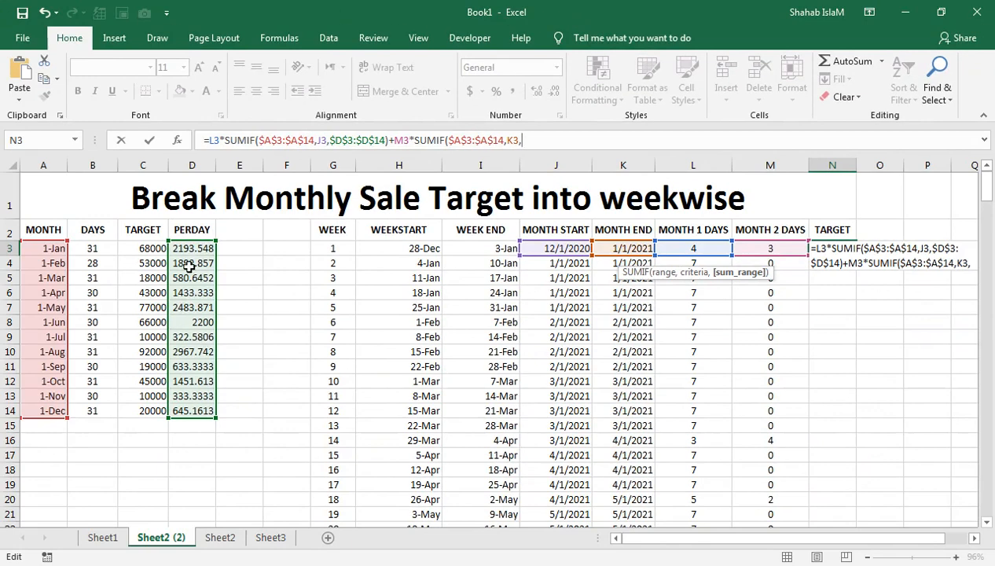
left_click_drag(191, 248, 193, 411)
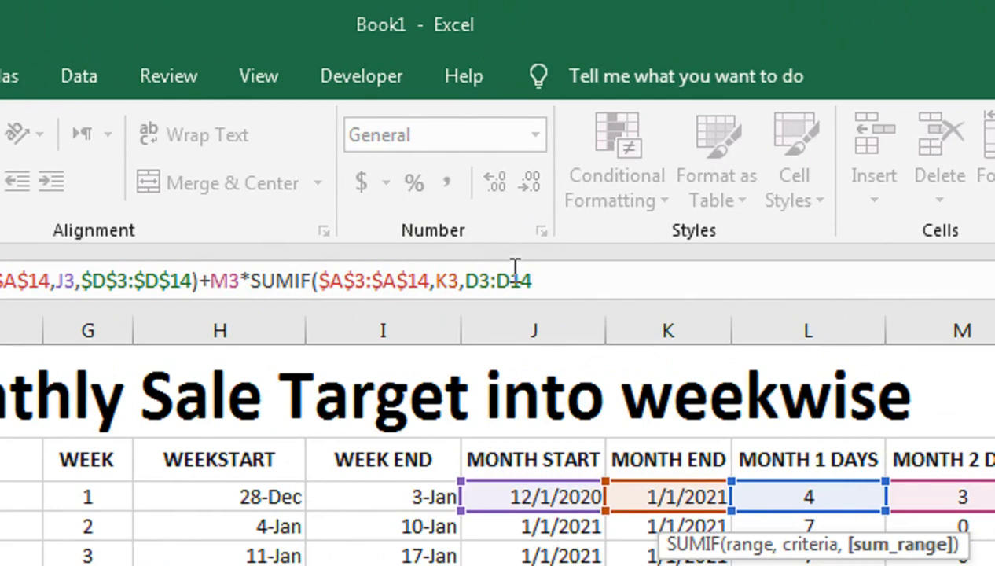
key("F4")
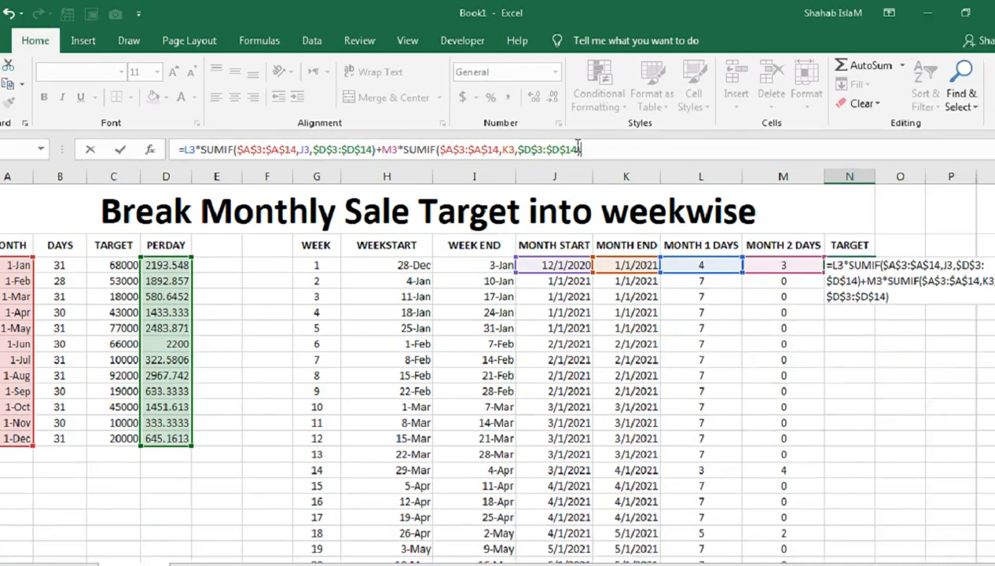
key("Return")
left_click(814, 246)
double_click(855, 255)
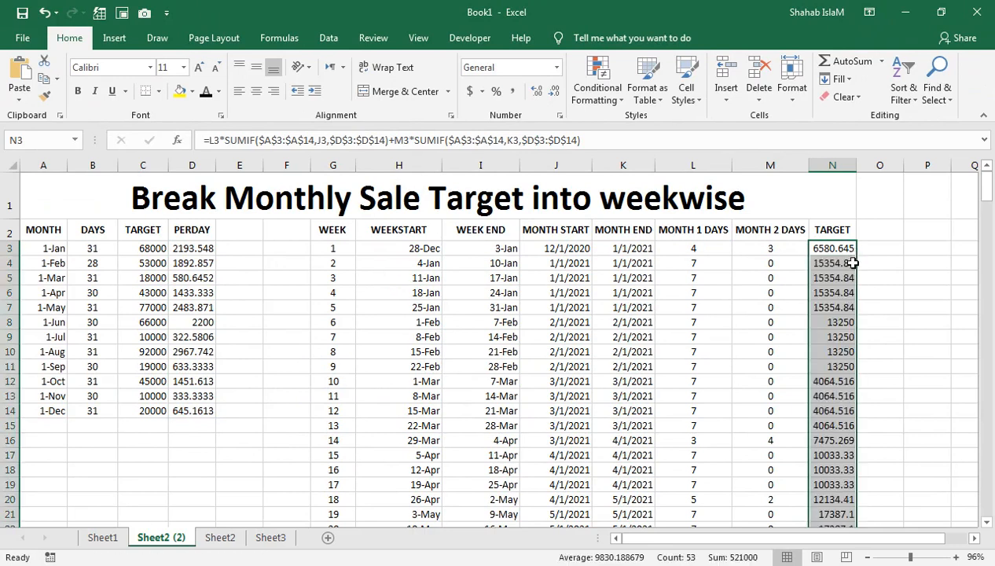
- Replace the cell below the last weekly target with an AutoSum total of the target column
scroll(853, 262, "down", 14)
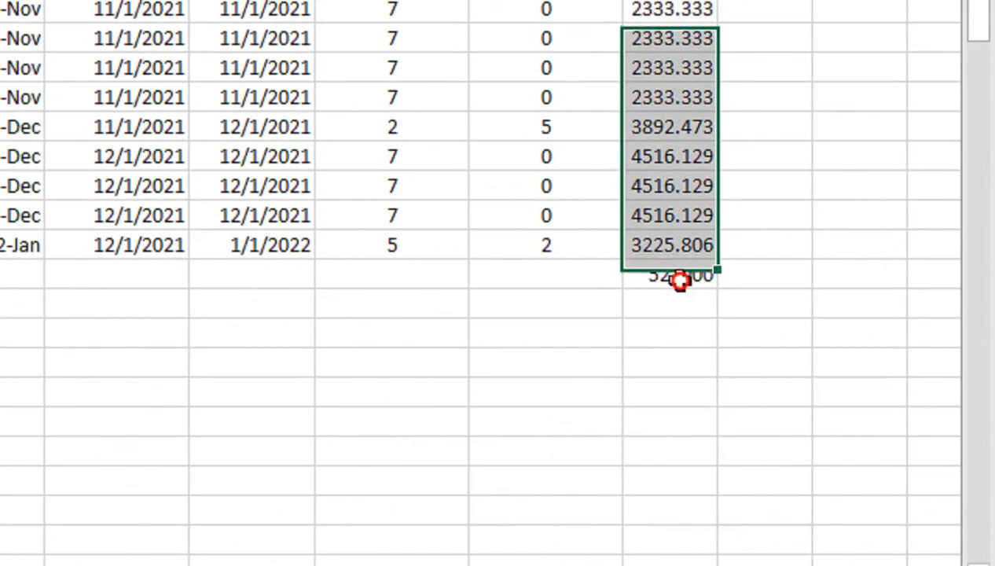
left_click(834, 376)
key("Delete")
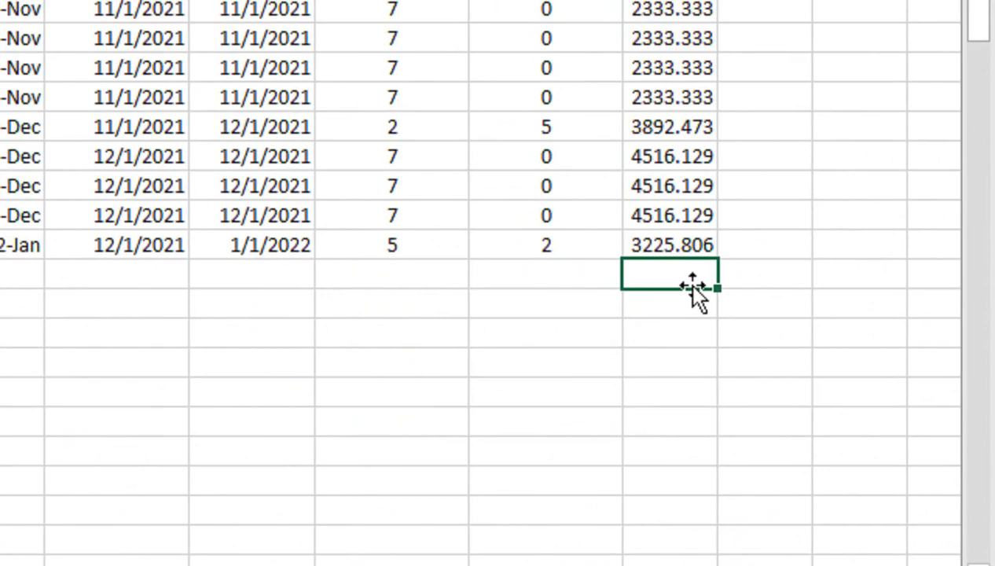
key("alt+equal")
key("Return")
- Try to total the monthly targets with AutoSum in C15
scroll(839, 376, "up", 14)
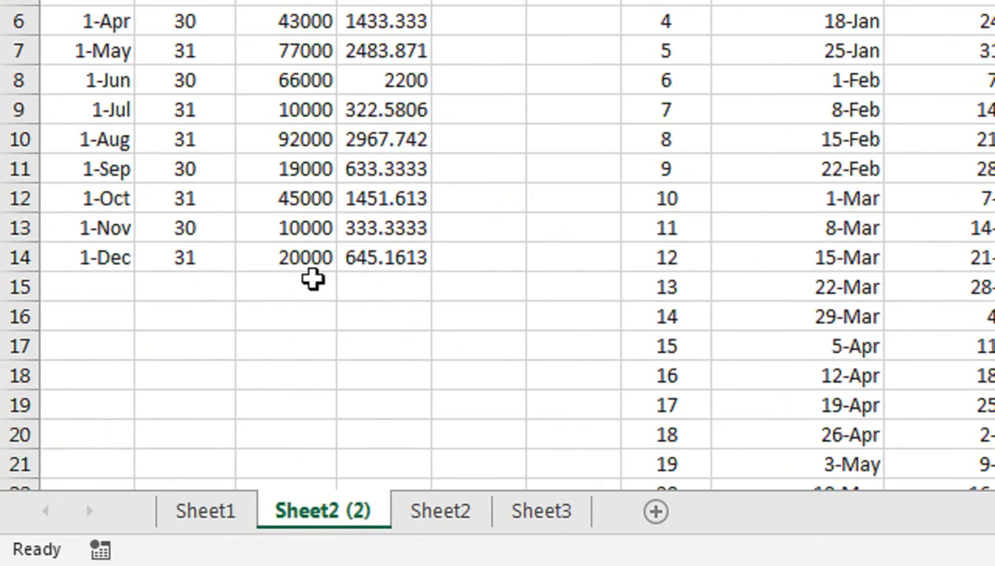
left_click(157, 421)
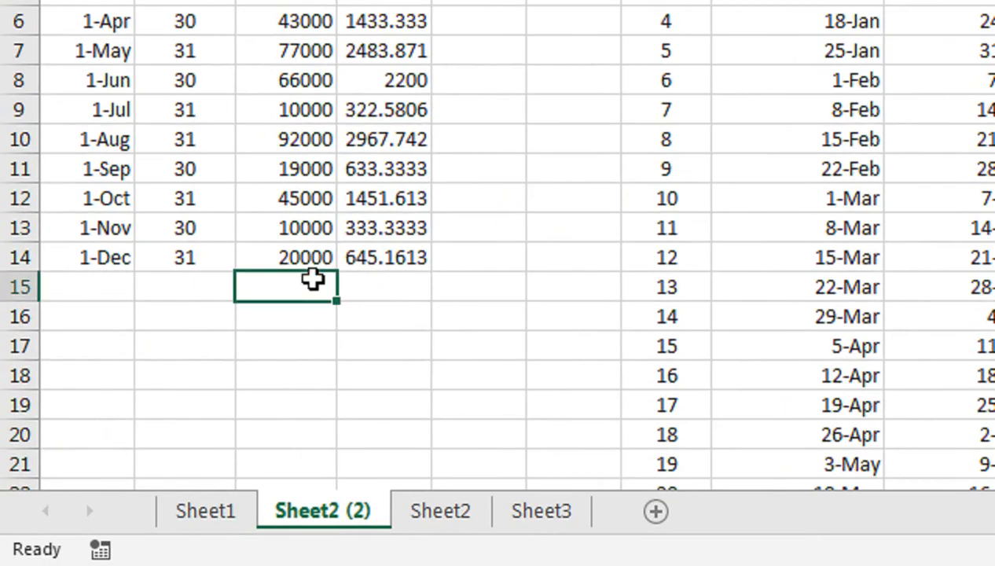
key("alt+equal")
key("Return")
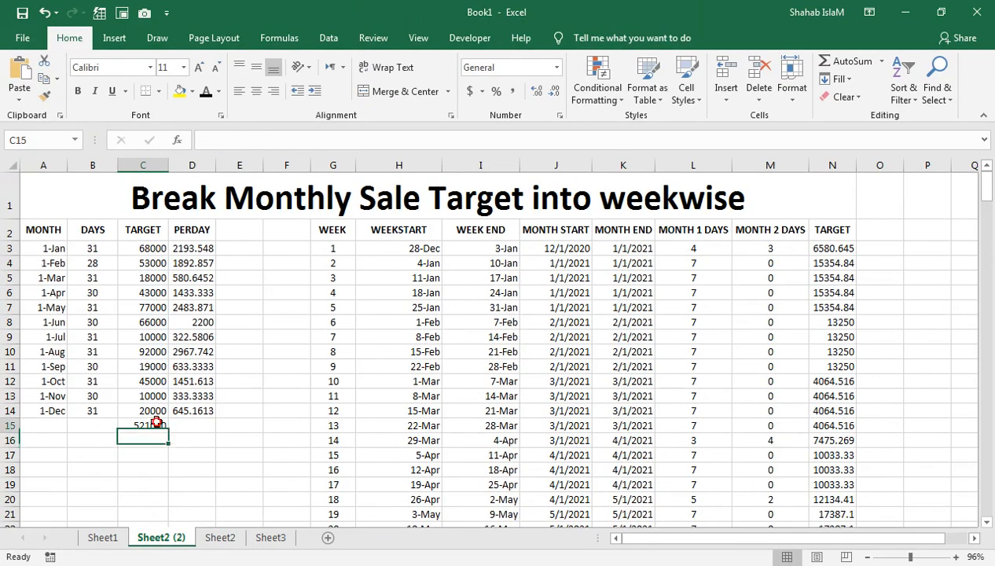
left_click(157, 424)
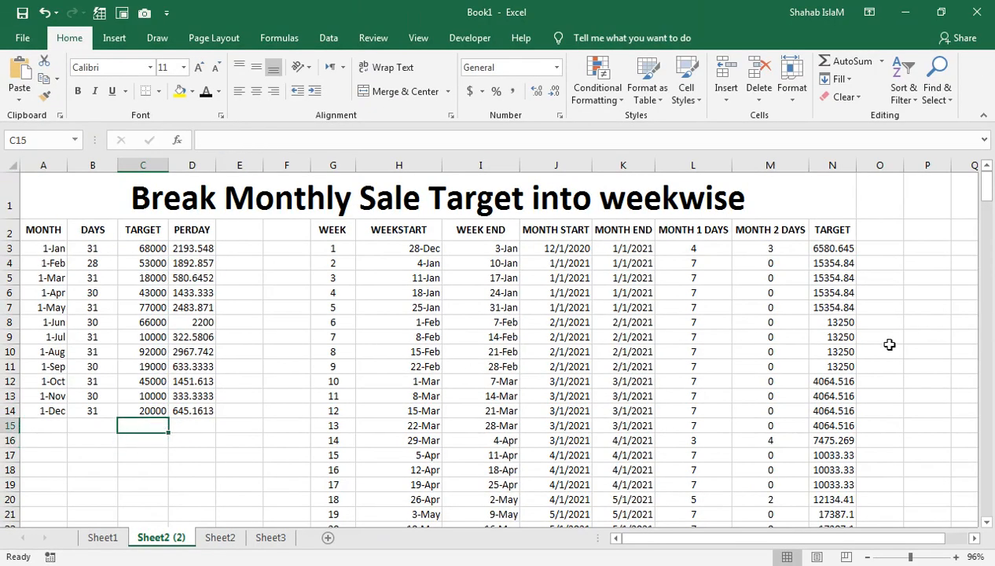
- Delete the total below the last weekly target in column N
left_click(814, 371)
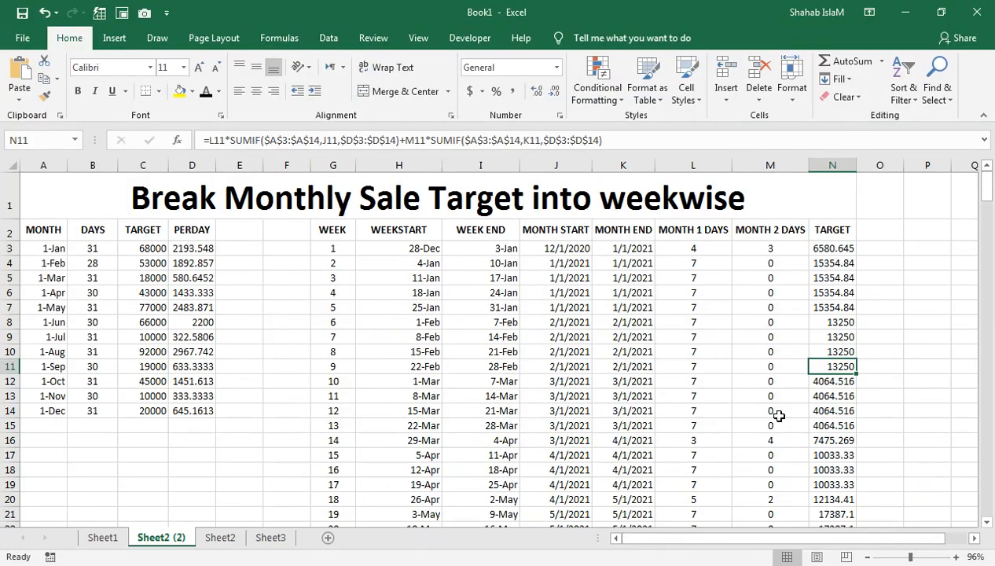
key("ctrl+Down")
key("Delete")
key("Up")
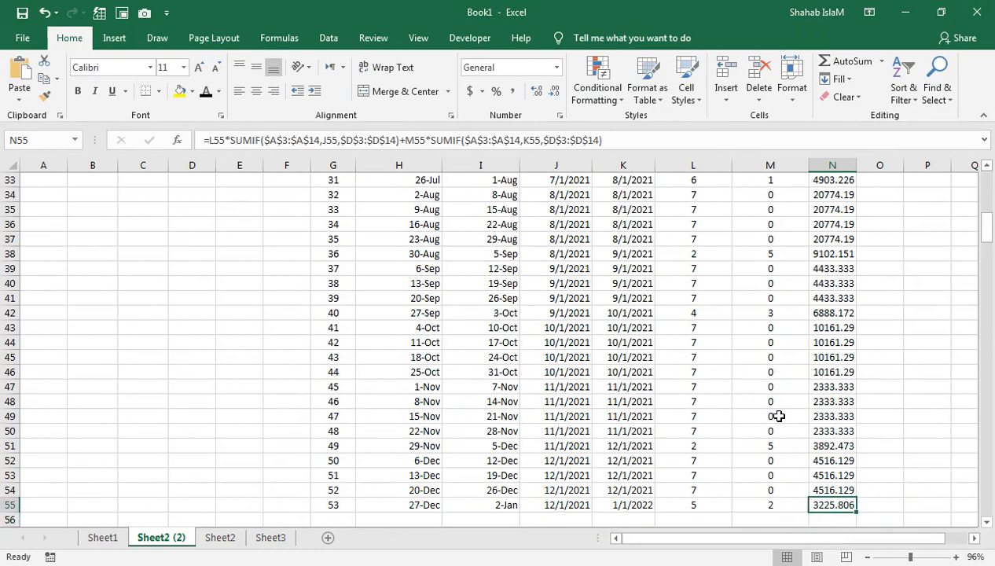